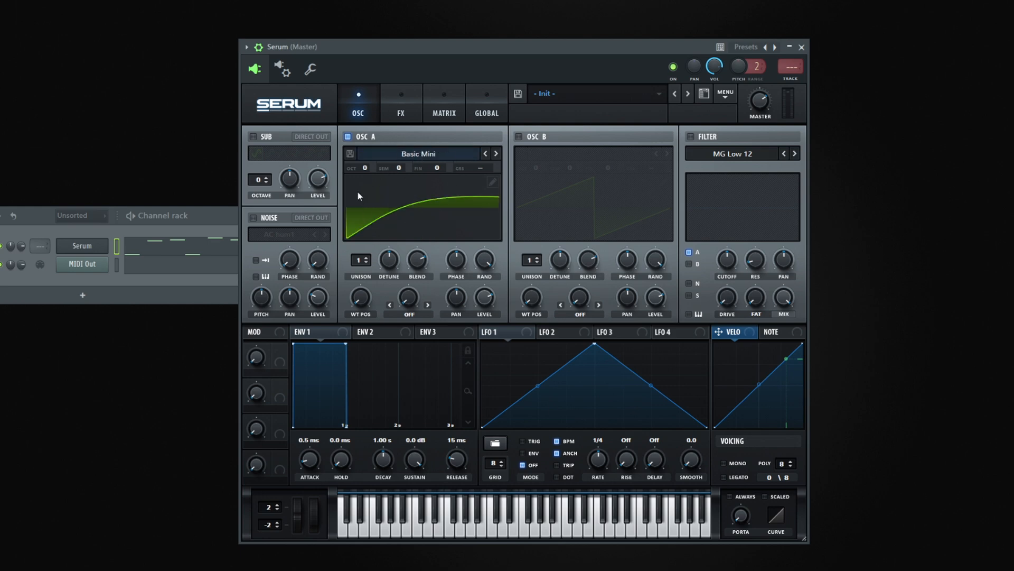
# - Audition the Basic Mini, DS Saw and Tri, and Jno wavetables in oscillator A by sweeping each one's wavetable position
pyautogui.moveTo(422, 44); pyautogui.dragTo(430, 47)
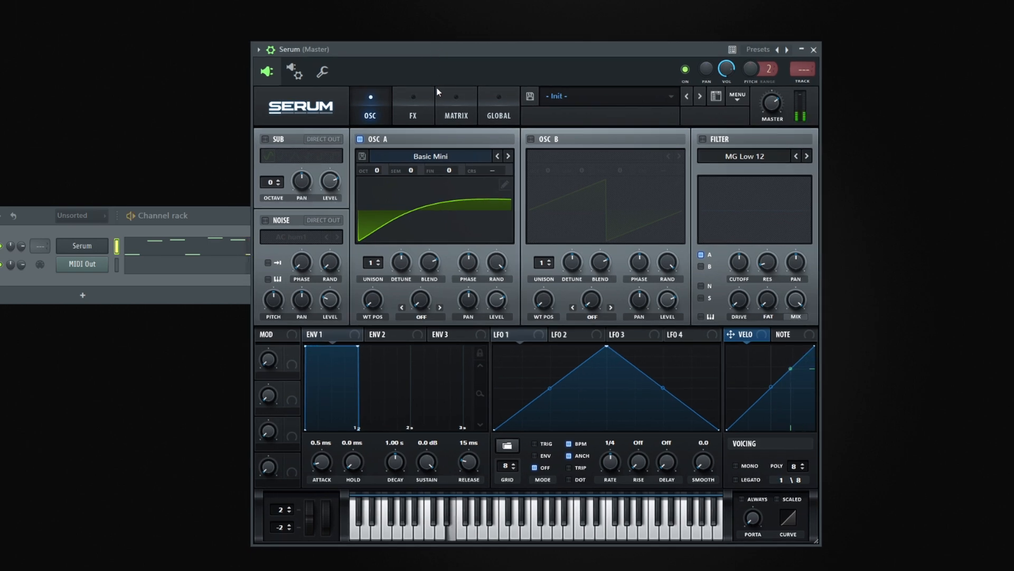
pyautogui.moveTo(382, 290); pyautogui.dragTo(403, 241)
pyautogui.click(430, 157)
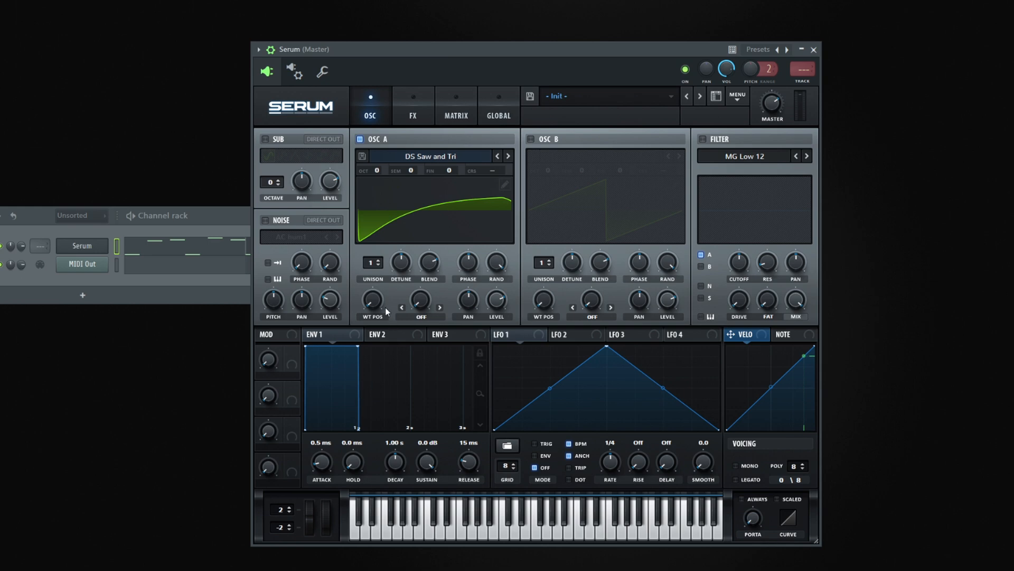
pyautogui.moveTo(382, 301)
pyautogui.moveTo(381, 301); pyautogui.dragTo(382, 254)
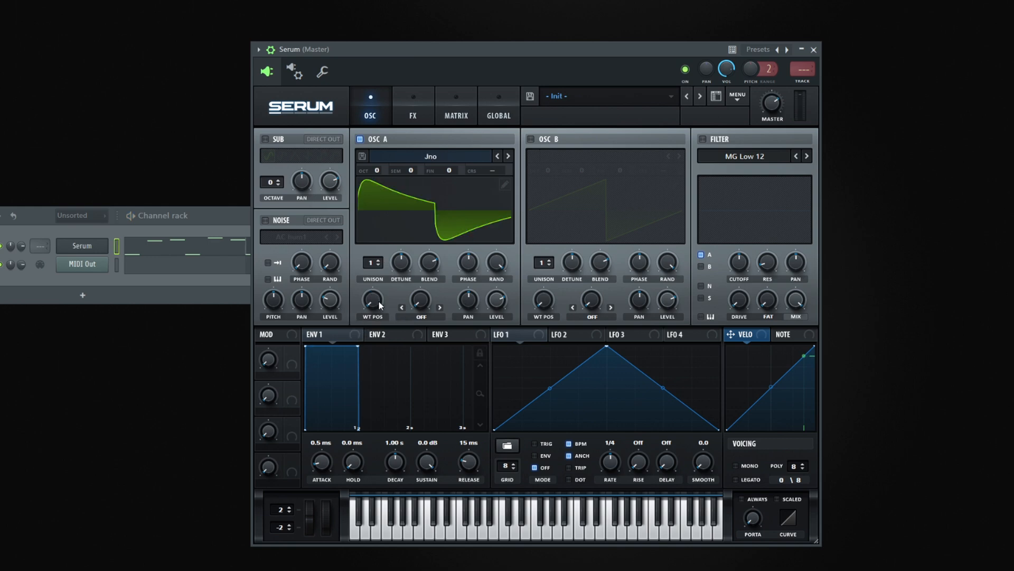
pyautogui.moveTo(380, 305); pyautogui.dragTo(388, 261)
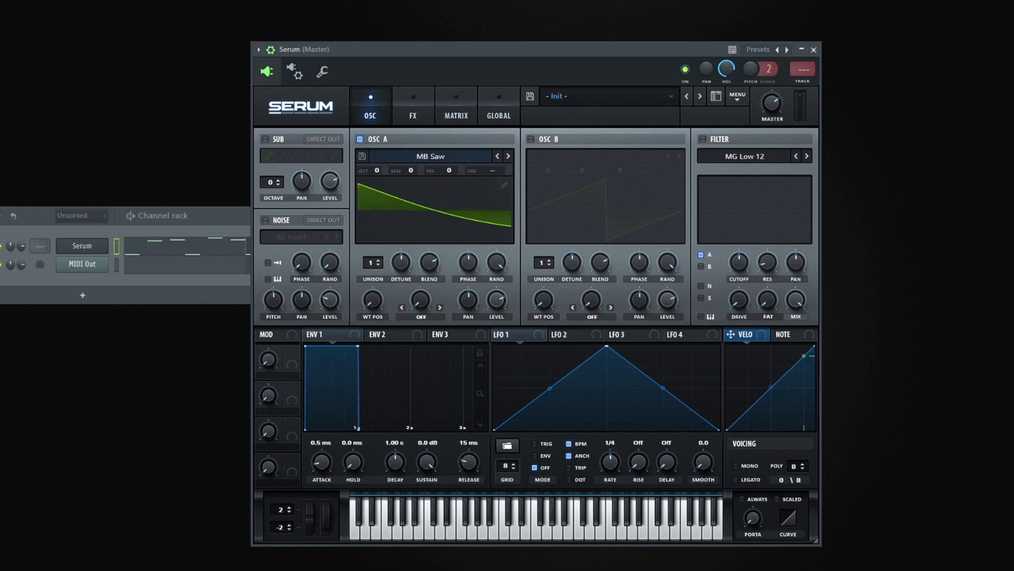
# - Use the MB Saw wavetable in oscillator A and raise its wavetable position while checking the sound
pyautogui.moveTo(366, 306); pyautogui.dragTo(385, 267)
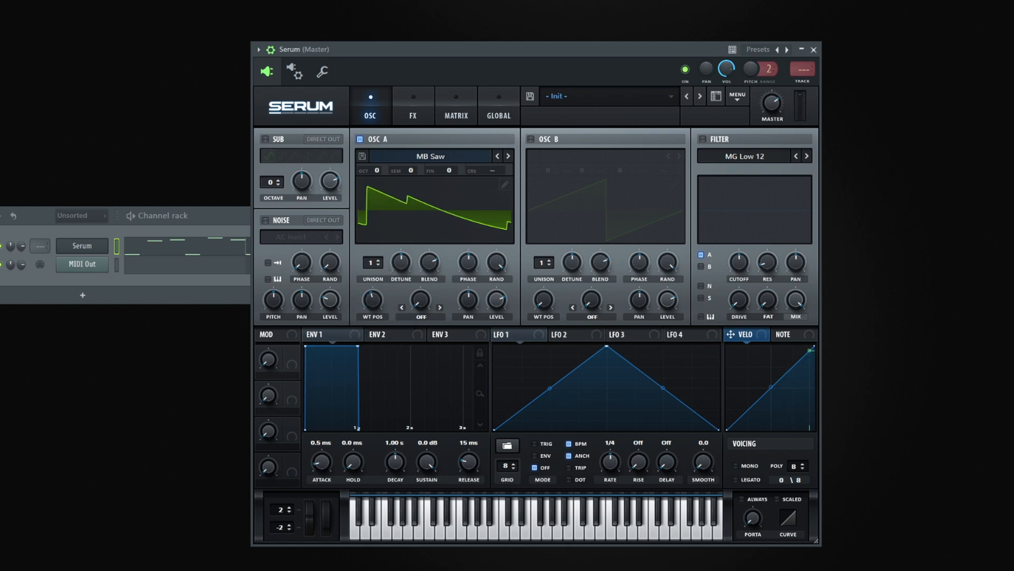
pyautogui.press('space')
pyautogui.moveTo(378, 294); pyautogui.dragTo(378, 288)
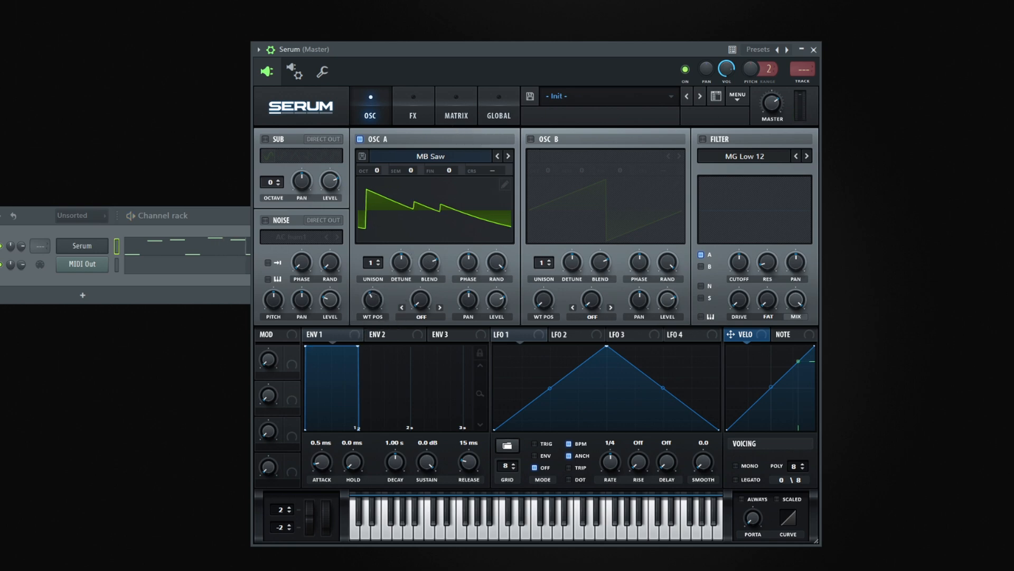
# - Enable oscillator B, try the Basic Shapes wavetable, and settle on the analog Basic Mini wavetable
pyautogui.click(531, 139)
pyautogui.click(552, 156)
pyautogui.moveTo(567, 169)
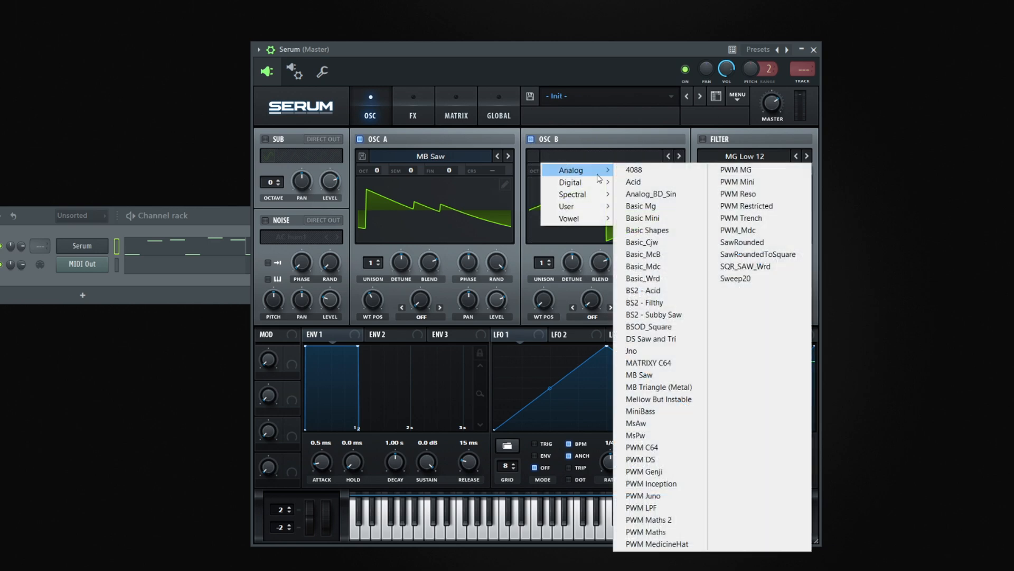
pyautogui.click(656, 230)
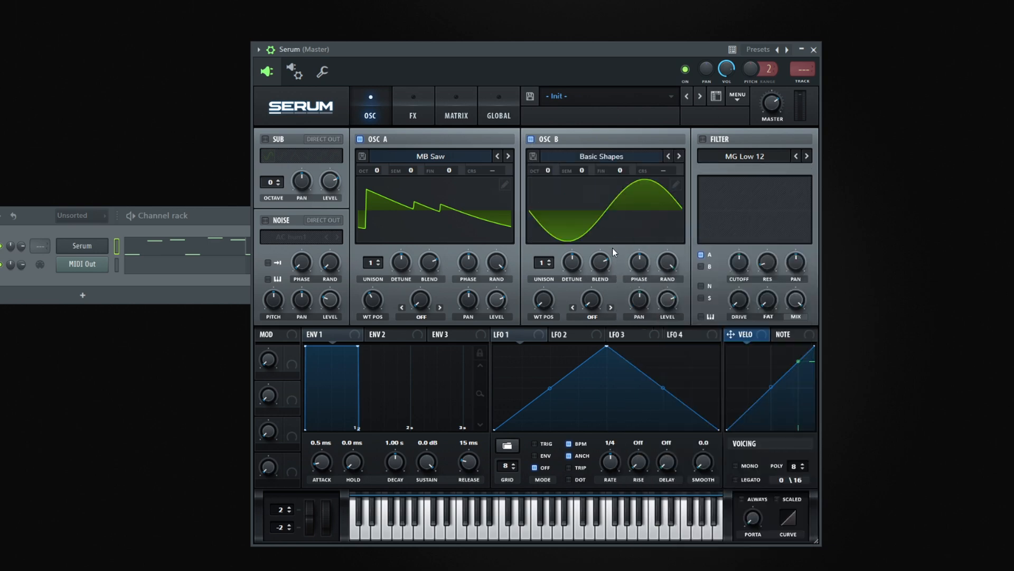
pyautogui.click(590, 157)
pyautogui.moveTo(570, 169)
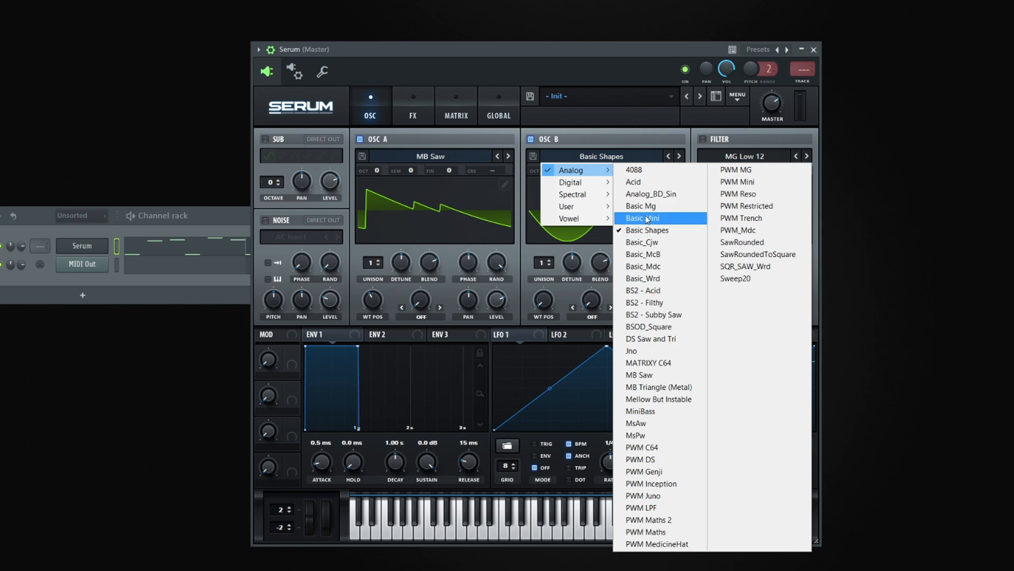
pyautogui.click(646, 218)
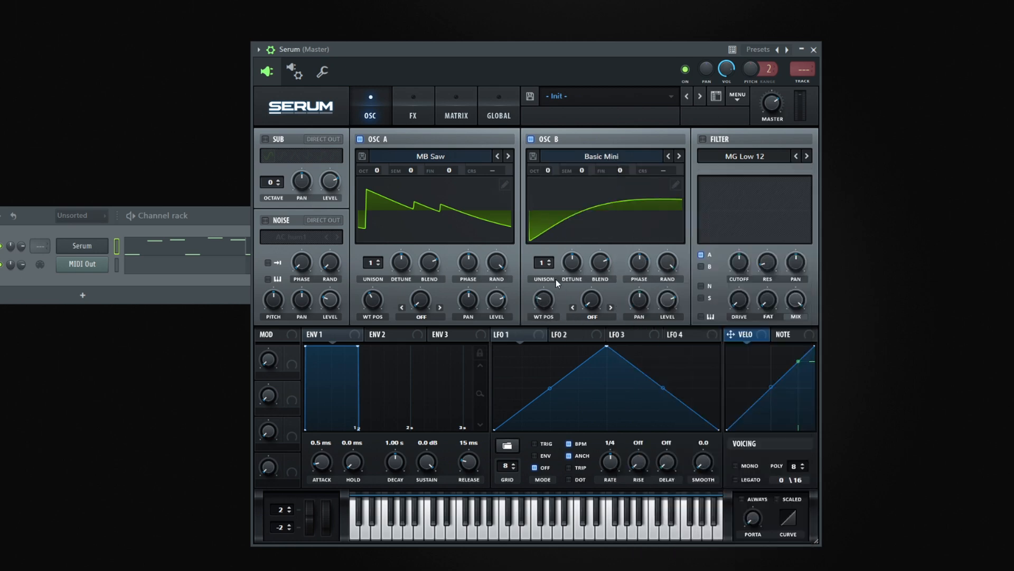
# - Compare octave combinations for both oscillators, ending with oscillator A at 0 and oscillator B at +1
pyautogui.moveTo(551, 171); pyautogui.dragTo(559, 153)
pyautogui.moveTo(369, 168); pyautogui.dragTo(370, 182)
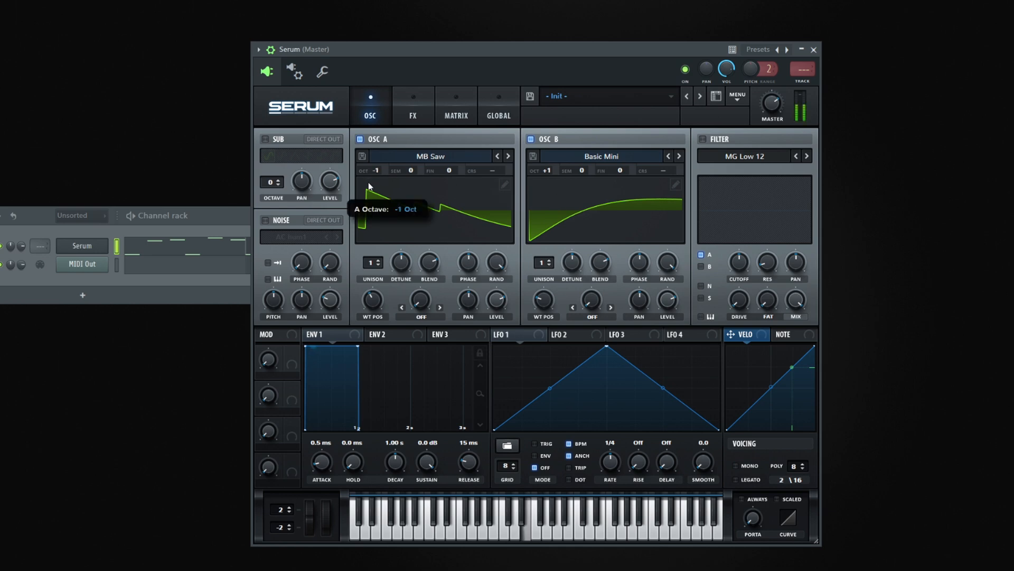
pyautogui.moveTo(535, 170); pyautogui.dragTo(535, 185)
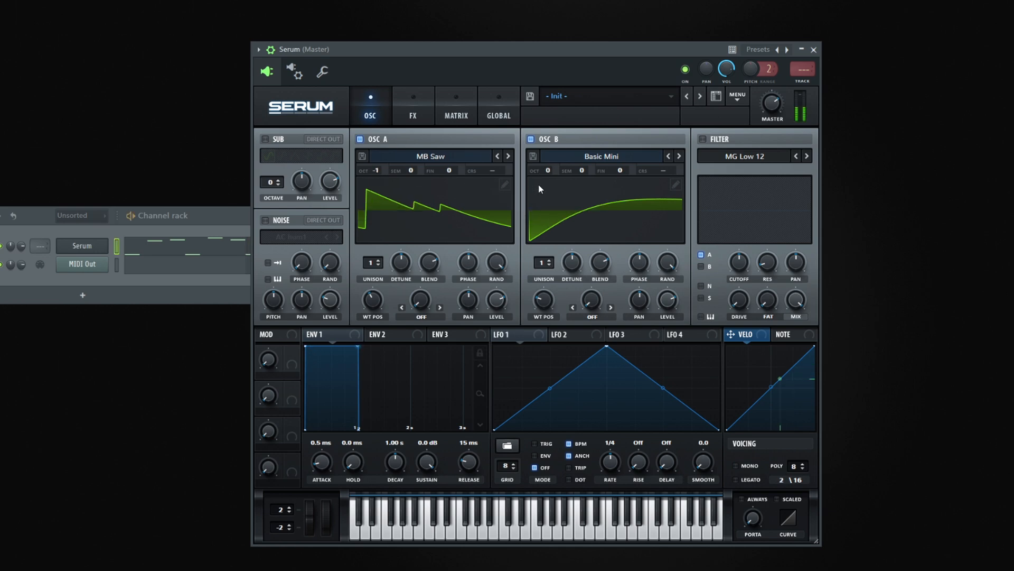
pyautogui.moveTo(377, 172); pyautogui.dragTo(380, 167)
pyautogui.moveTo(547, 170); pyautogui.dragTo(548, 158)
# - Give oscillator A 8 unison voices with reduced detune and a 12 (2x) unison stack
pyautogui.moveTo(376, 268); pyautogui.dragTo(376, 228)
pyautogui.moveTo(401, 262)
pyautogui.mouseDown()
pyautogui.moveTo(402, 296)
pyautogui.moveTo(405, 278)
pyautogui.mouseUp()
pyautogui.press('space')
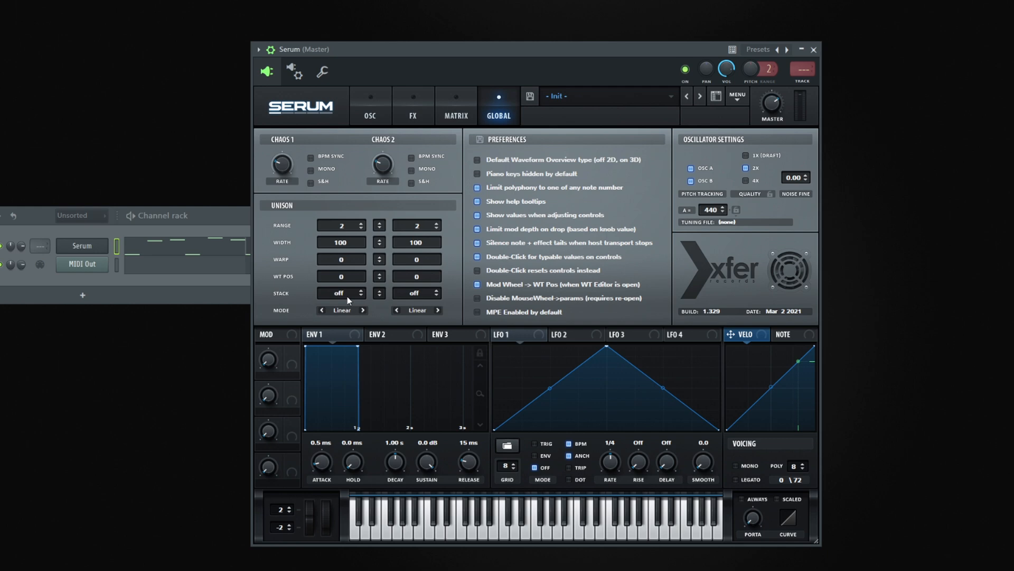
pyautogui.moveTo(347, 296); pyautogui.dragTo(352, 289)
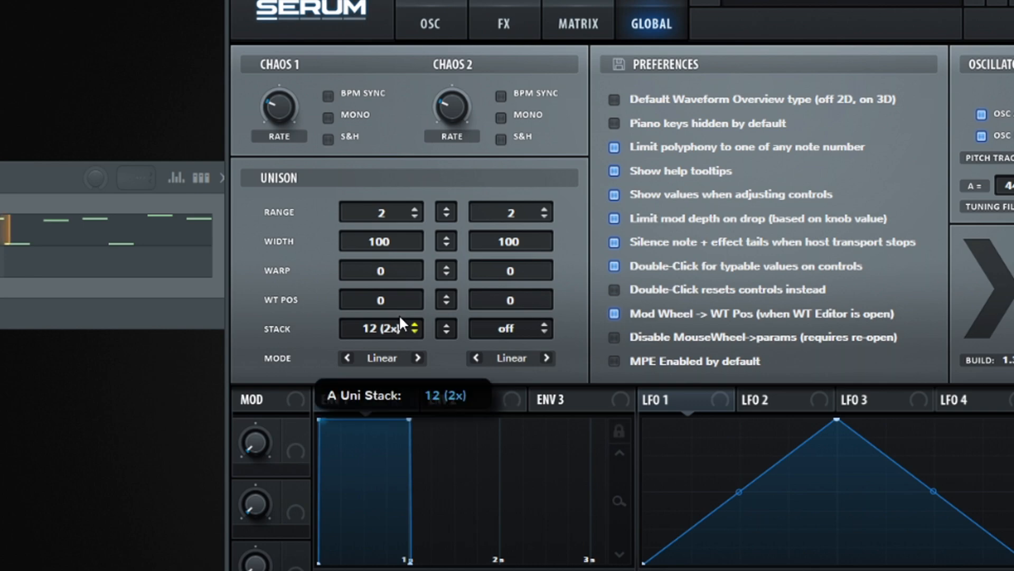
pyautogui.moveTo(400, 317); pyautogui.dragTo(381, 334)
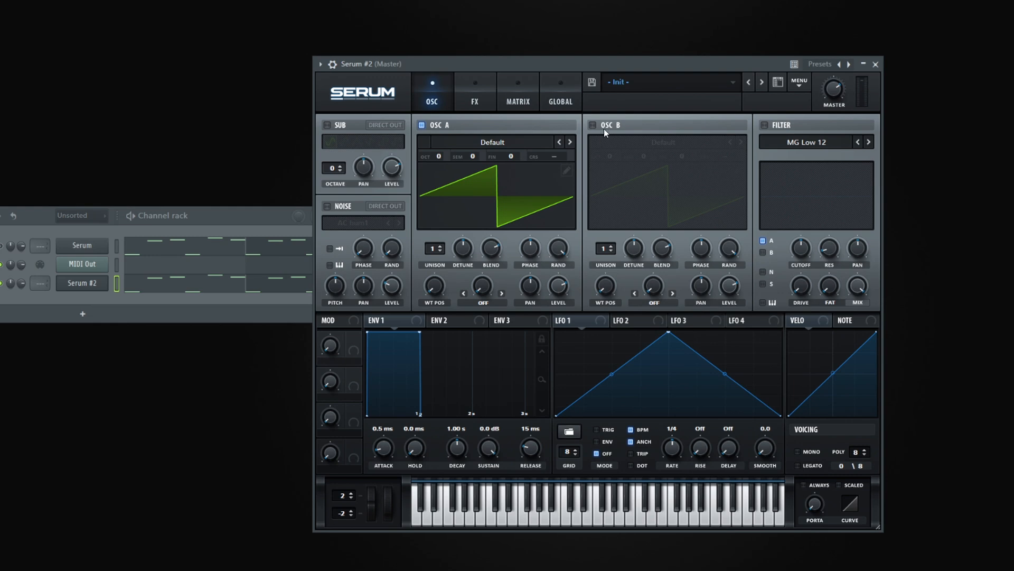
# - In the Serum #2 instance, enable oscillator B and set both oscillators to 8 unison voices
pyautogui.click(592, 125)
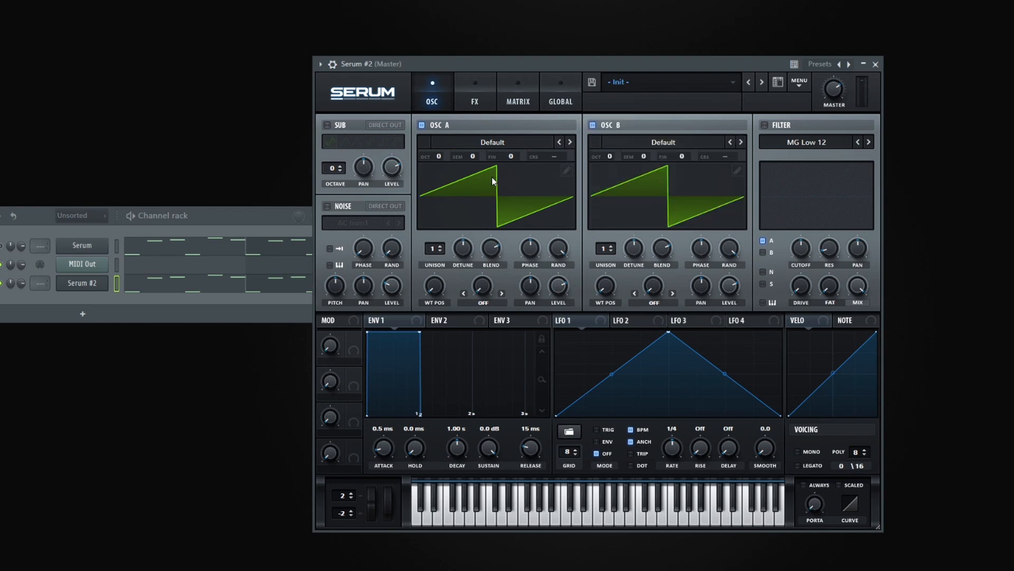
pyautogui.moveTo(434, 294); pyautogui.dragTo(433, 294)
pyautogui.moveTo(442, 247); pyautogui.dragTo(455, 197)
pyautogui.moveTo(606, 251); pyautogui.dragTo(610, 208)
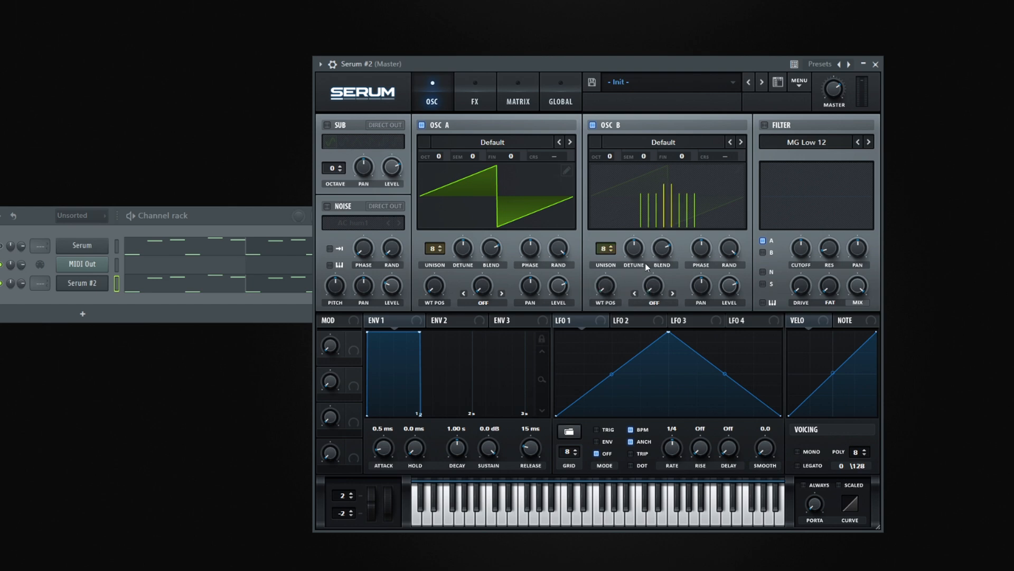
# - Reduce the detune of both oscillators, then pan oscillator A to the left and oscillator B to 37R
pyautogui.moveTo(639, 260); pyautogui.dragTo(639, 261)
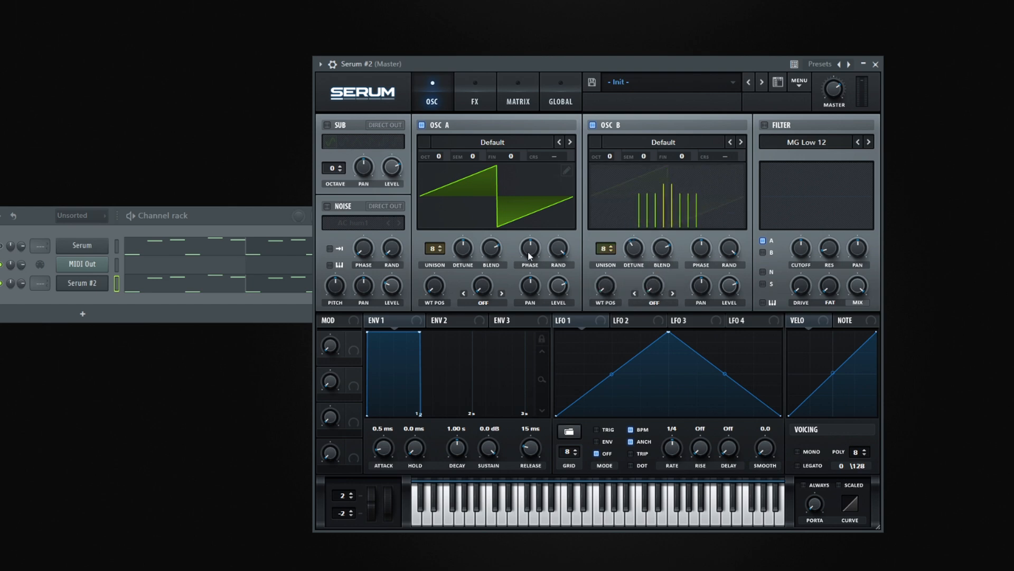
pyautogui.moveTo(468, 259); pyautogui.dragTo(471, 260)
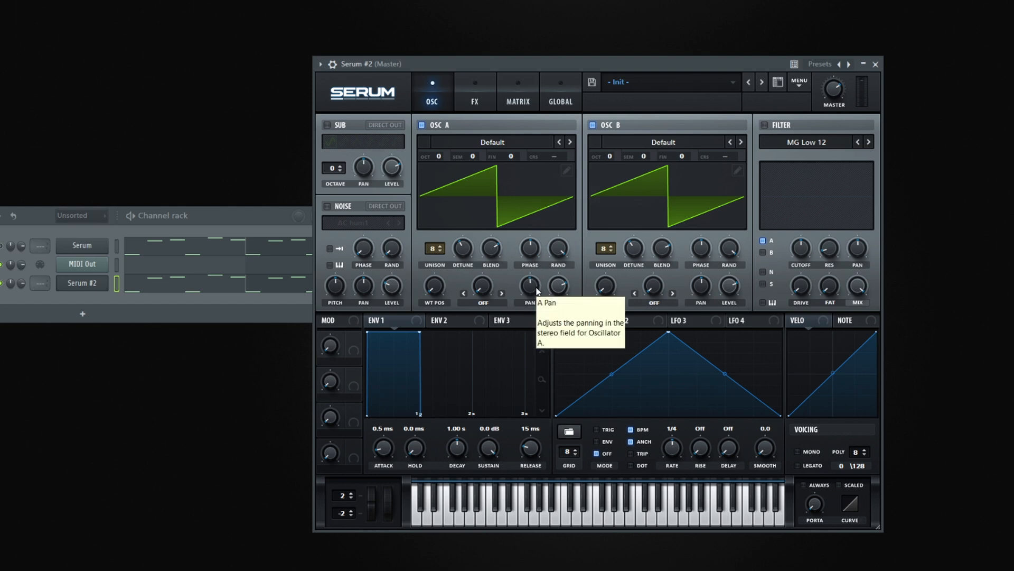
pyautogui.moveTo(538, 290); pyautogui.dragTo(537, 322)
pyautogui.moveTo(709, 293); pyautogui.dragTo(717, 261)
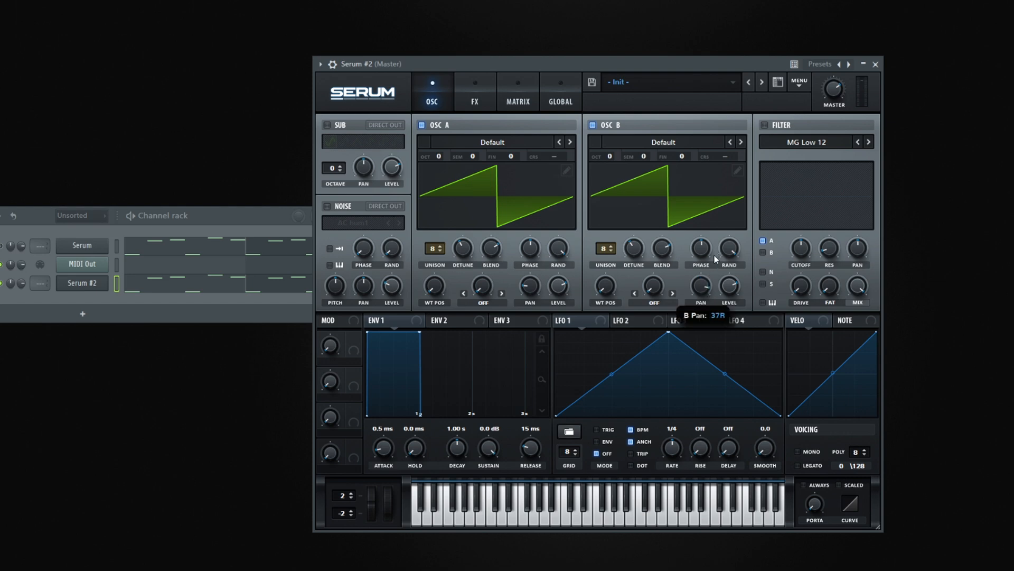
# - Set the unison stack to 12 (1x) for oscillator A and 12 (2x) for oscillator B, then play the pattern
pyautogui.click(518, 97)
pyautogui.click(561, 97)
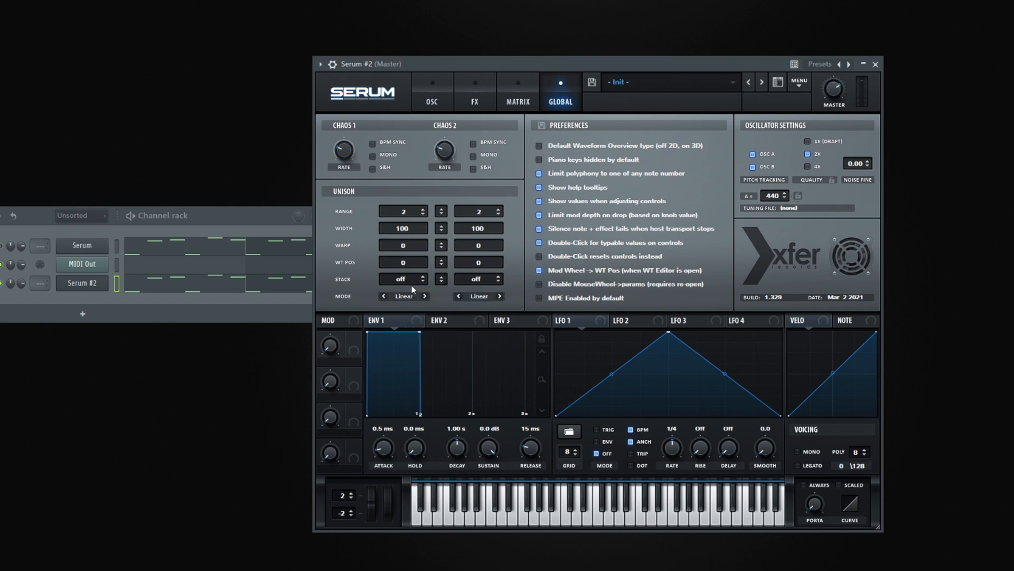
pyautogui.moveTo(415, 285); pyautogui.dragTo(426, 266)
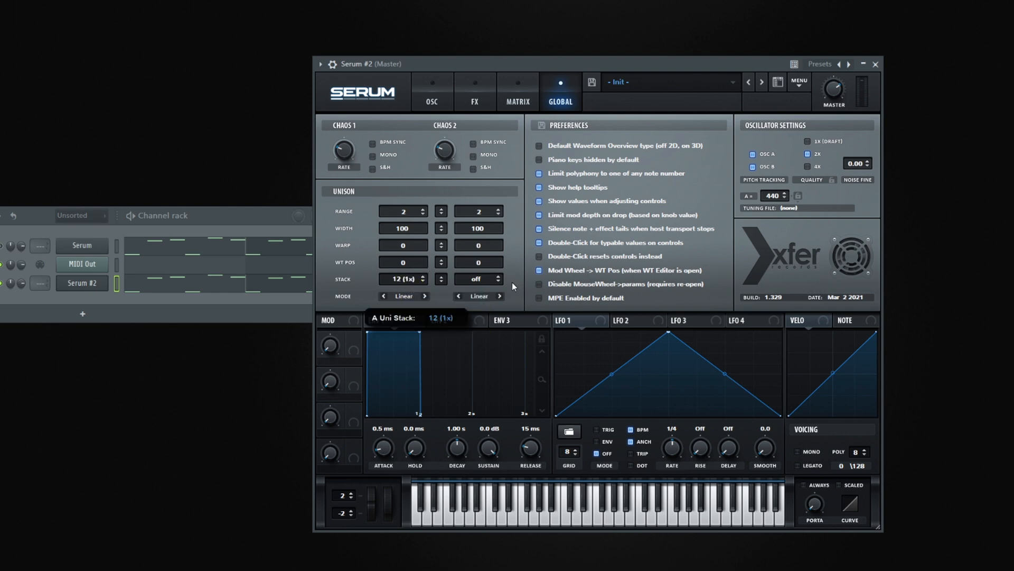
pyautogui.moveTo(490, 281); pyautogui.dragTo(491, 275)
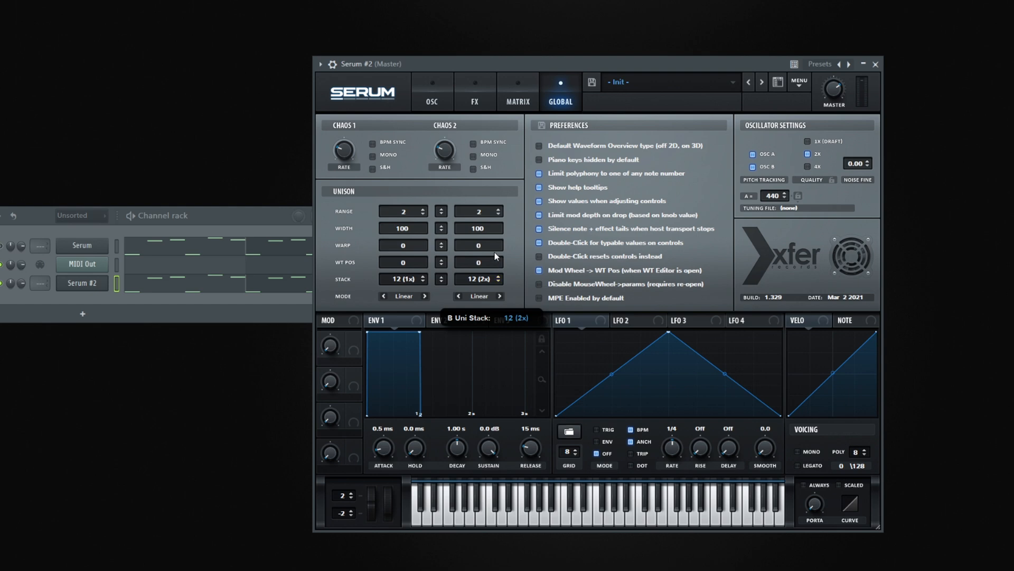
pyautogui.press('space')
# - Shorten envelope 1's decay, lower its sustain, and slightly lengthen its release
pyautogui.moveTo(425, 333); pyautogui.dragTo(393, 363)
pyautogui.moveTo(395, 415); pyautogui.dragTo(399, 413)
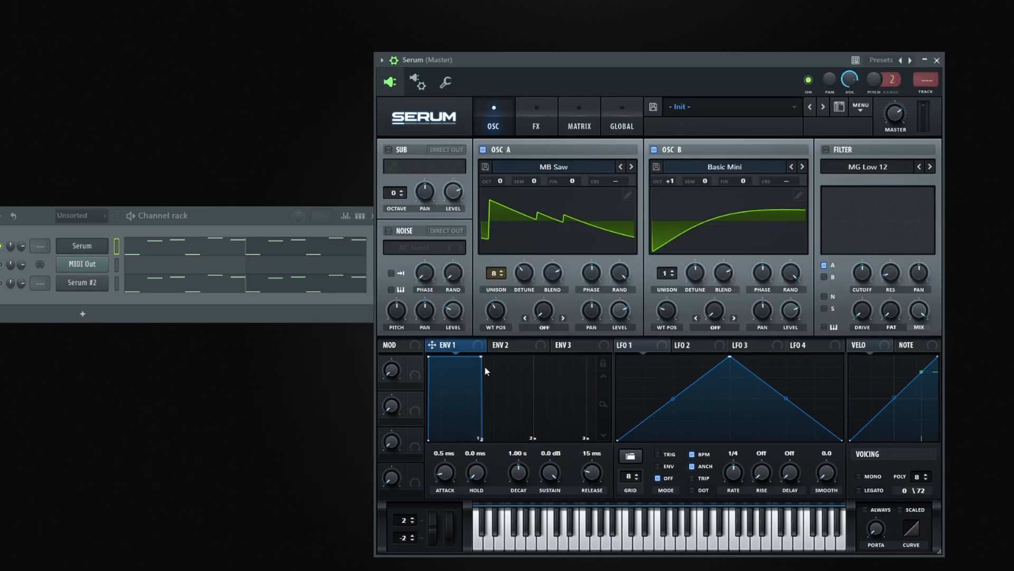
# - In the first Serum instance, shape envelope 1 to 29 ms attack, 326 ms decay, -8.3 dB sustain and 343 ms release
pyautogui.moveTo(481, 357); pyautogui.dragTo(444, 390)
pyautogui.moveTo(600, 481); pyautogui.dragTo(600, 464)
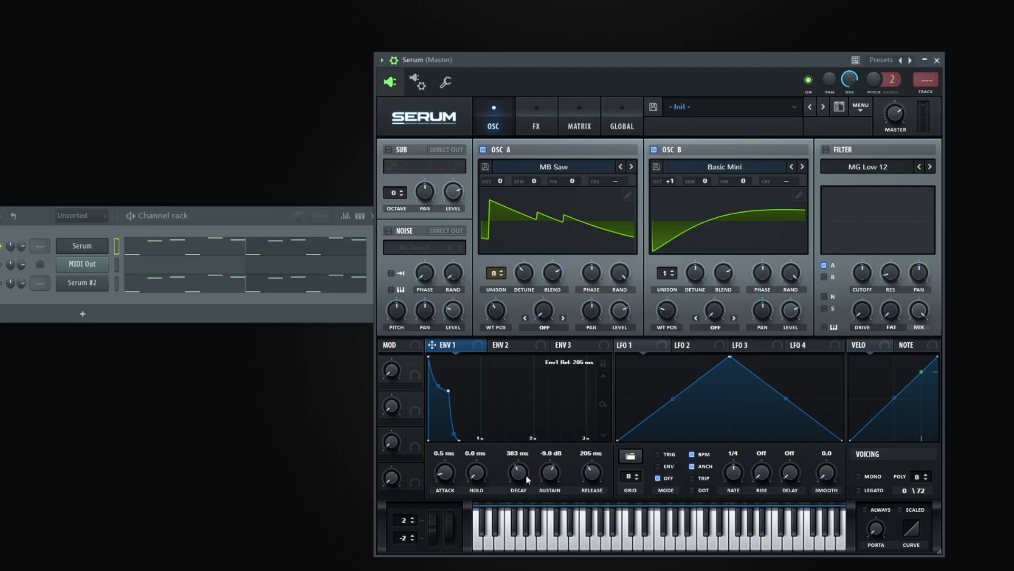
pyautogui.moveTo(525, 474); pyautogui.dragTo(524, 478)
pyautogui.moveTo(449, 479)
pyautogui.mouseDown()
pyautogui.moveTo(448, 455)
pyautogui.moveTo(450, 469)
pyautogui.mouseUp()
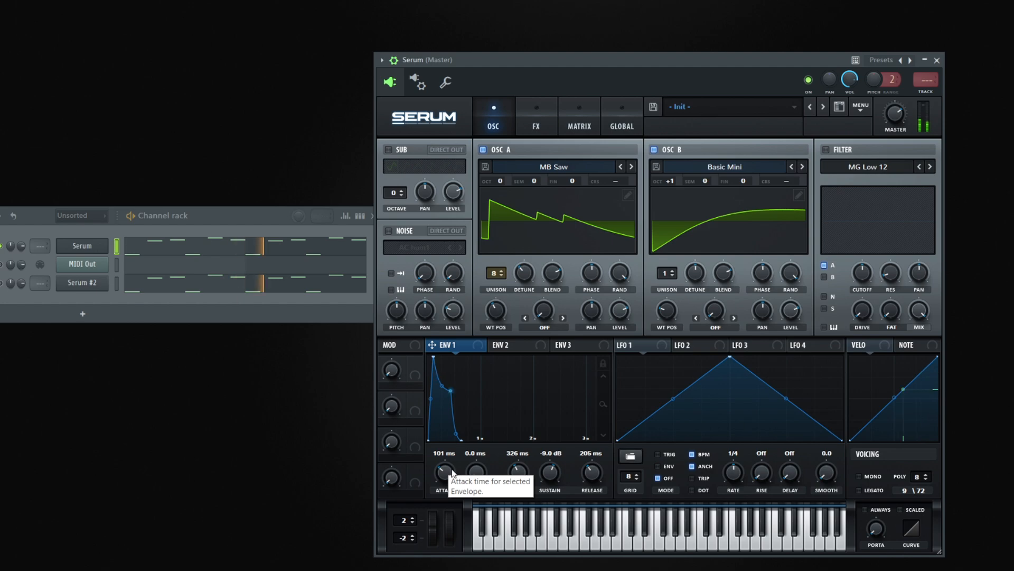
pyautogui.moveTo(452, 468); pyautogui.dragTo(452, 471)
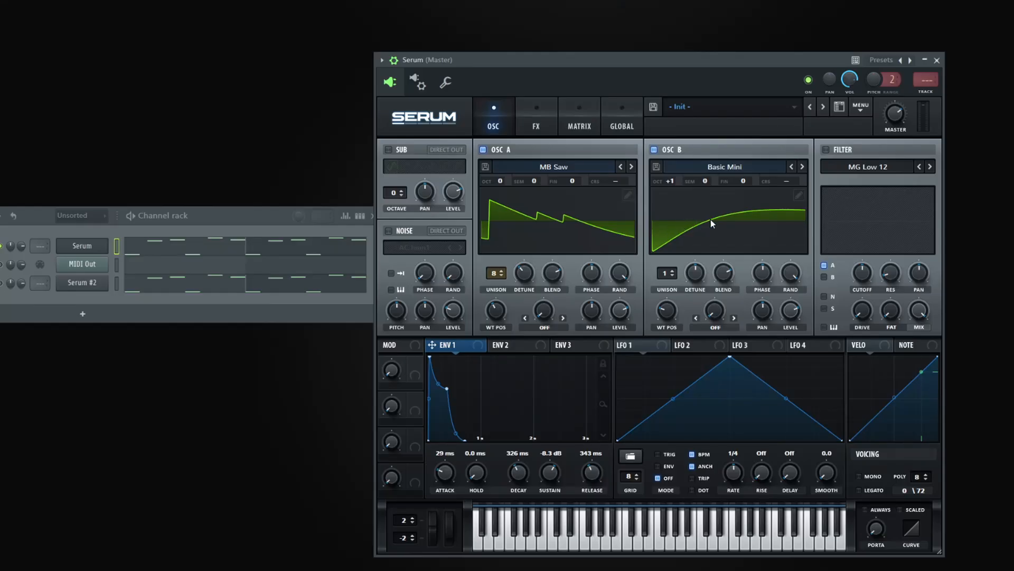
# - Enable the MG Low 12 filter, lower its cutoff, and modulate the cutoff with envelope 1
pyautogui.click(825, 150)
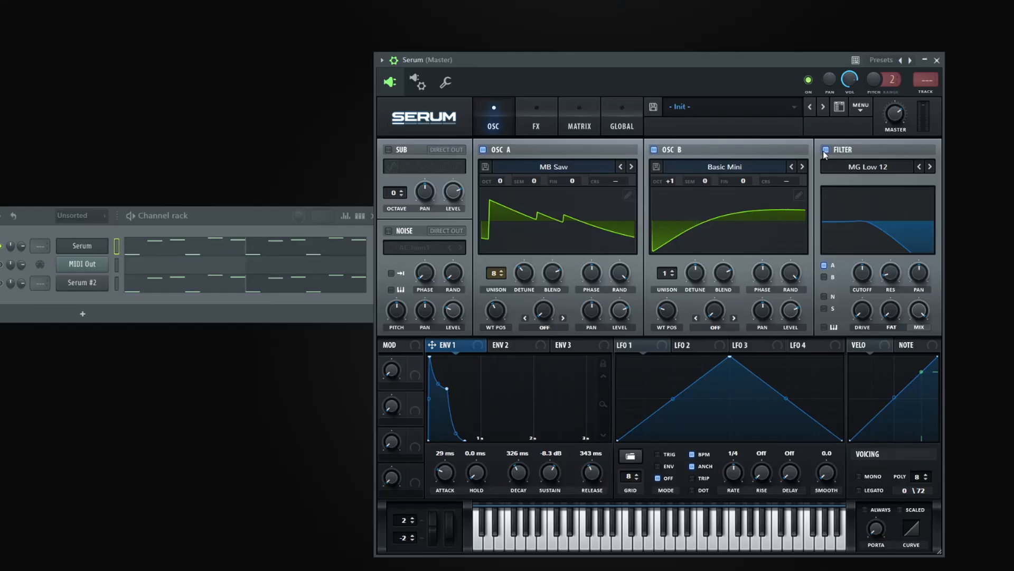
pyautogui.moveTo(865, 271); pyautogui.dragTo(865, 289)
pyautogui.moveTo(469, 346); pyautogui.dragTo(852, 254)
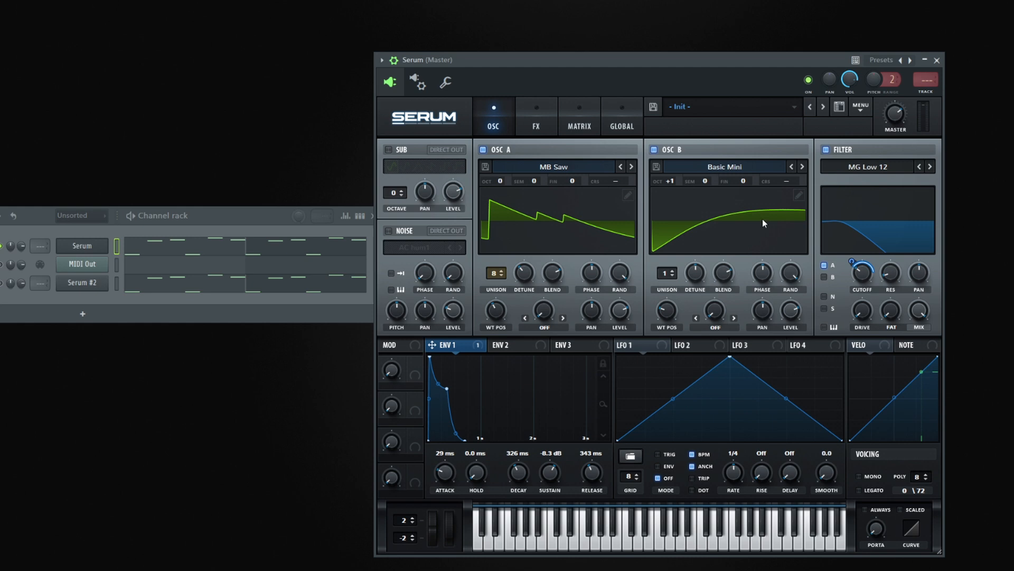
pyautogui.press('space')
pyautogui.press('space')
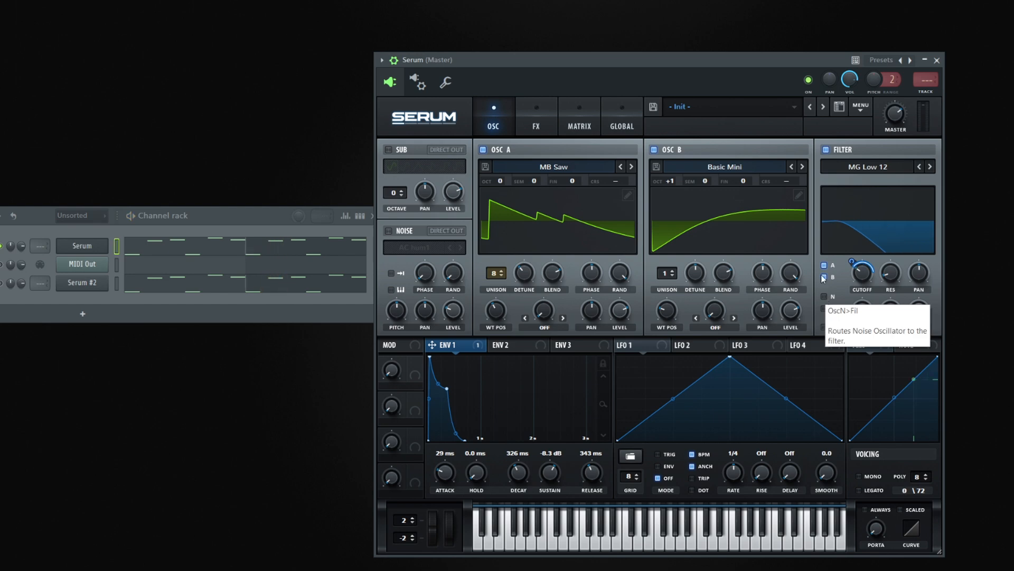
# - Route oscillator B through the filter as well and lower the cutoff further while the pattern plays
pyautogui.click(832, 272)
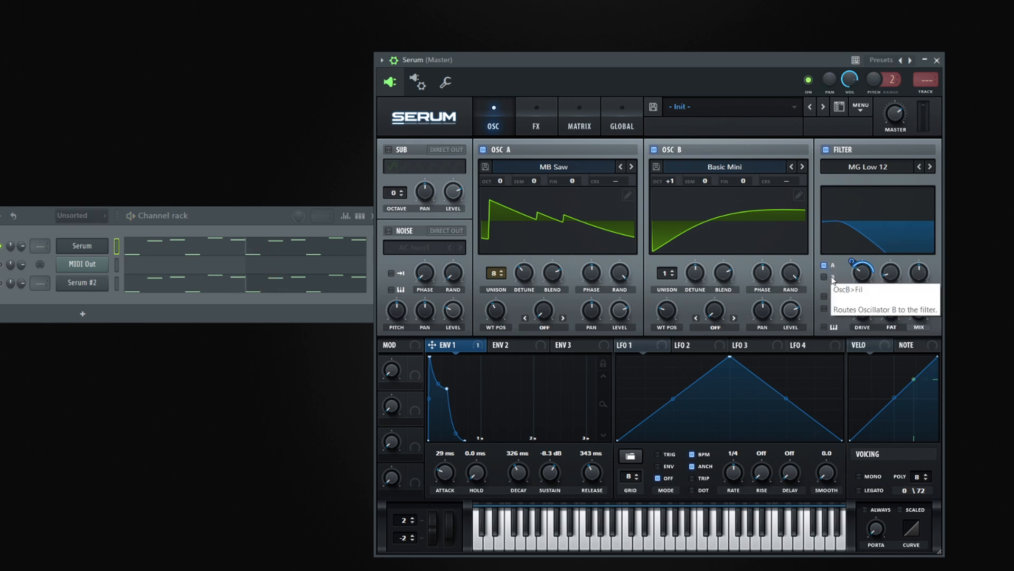
pyautogui.press('space')
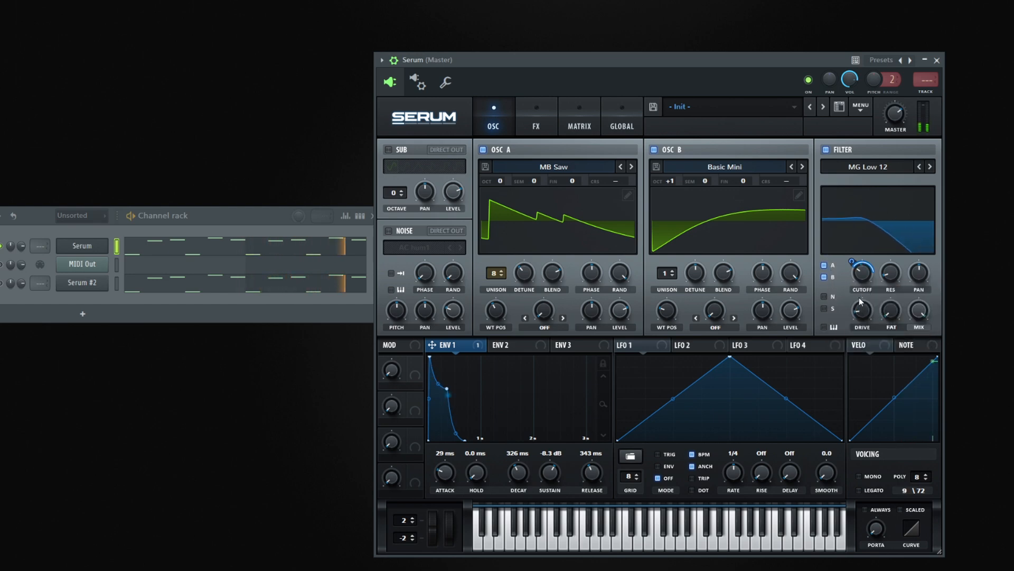
pyautogui.moveTo(859, 270); pyautogui.dragTo(856, 280)
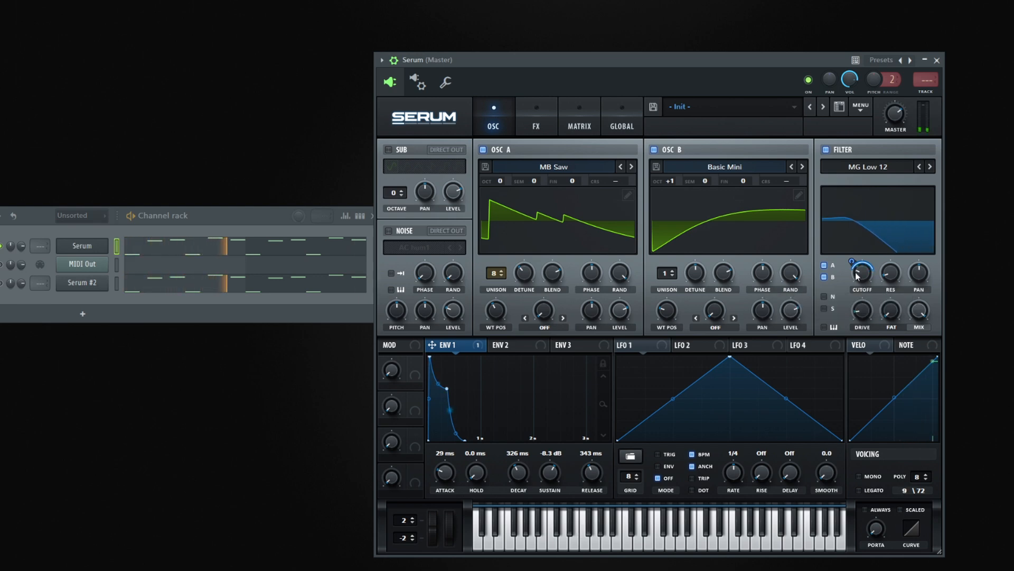
pyautogui.press('space')
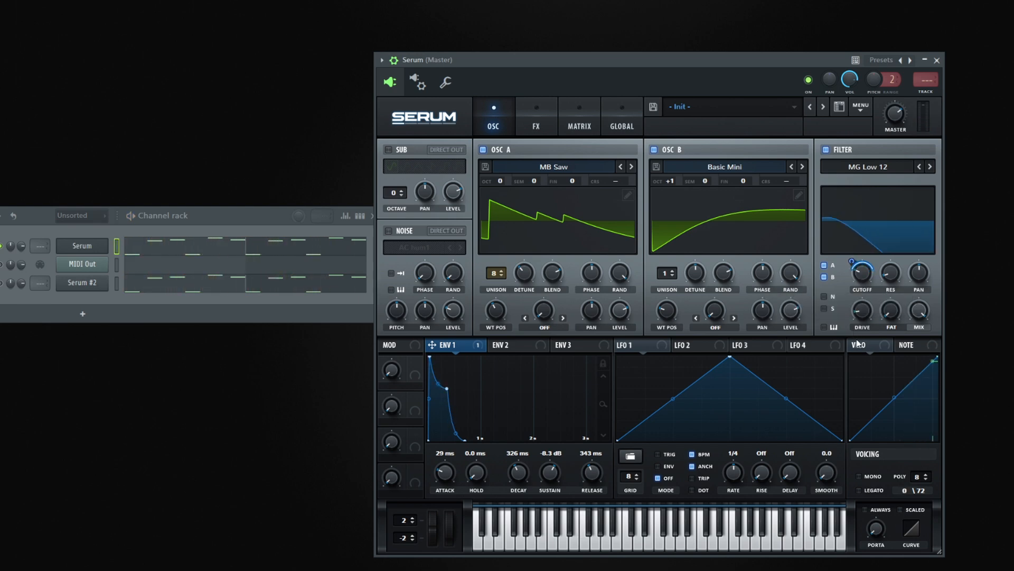
# - Bend the velocity curve downward, modulate the filter cutoff with velocity, and audition the pattern
pyautogui.moveTo(893, 398); pyautogui.dragTo(897, 415)
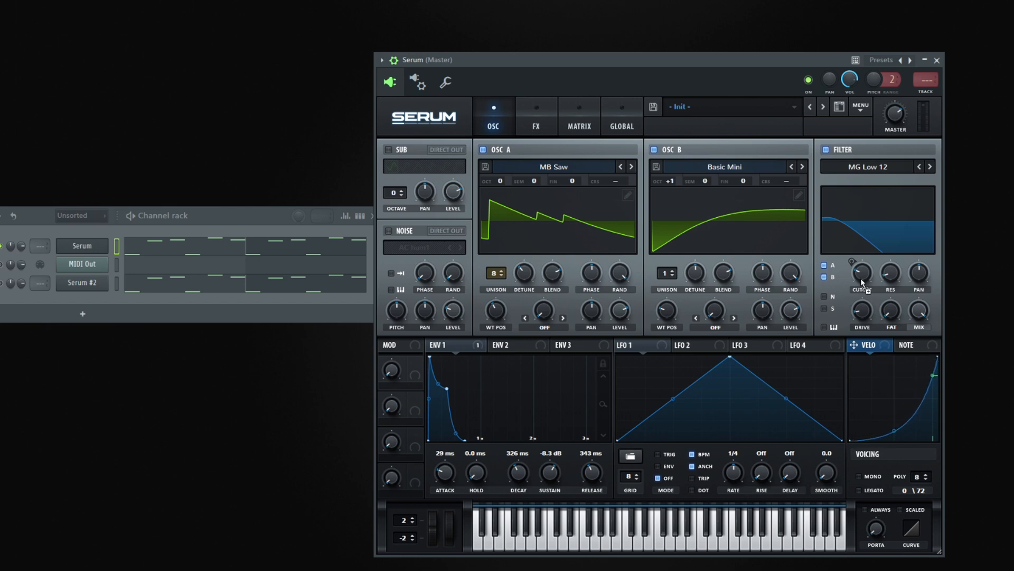
pyautogui.press('space')
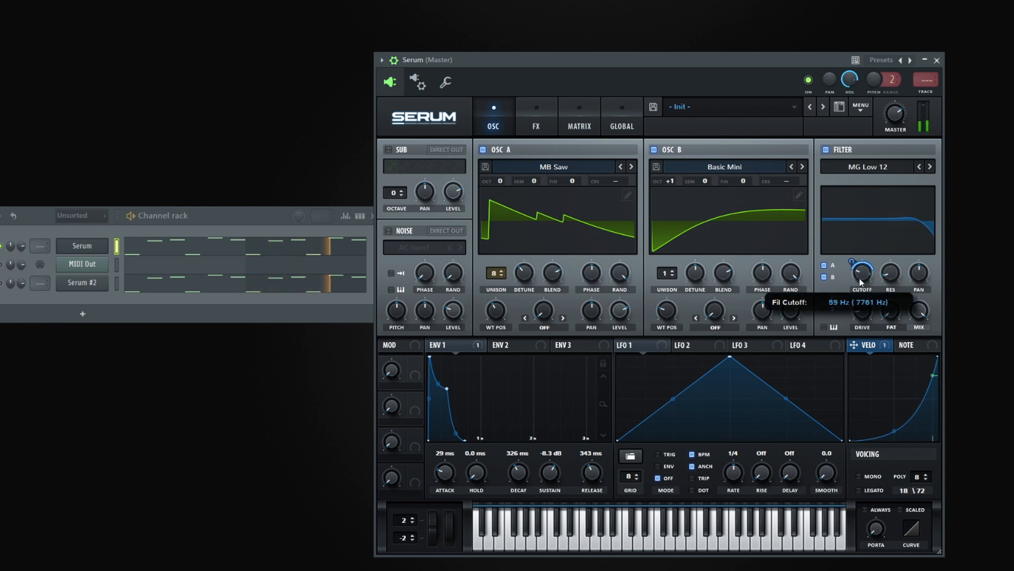
# - Examine the note velocities of the first Serum channel's pattern in the piano roll
pyautogui.click(242, 258)
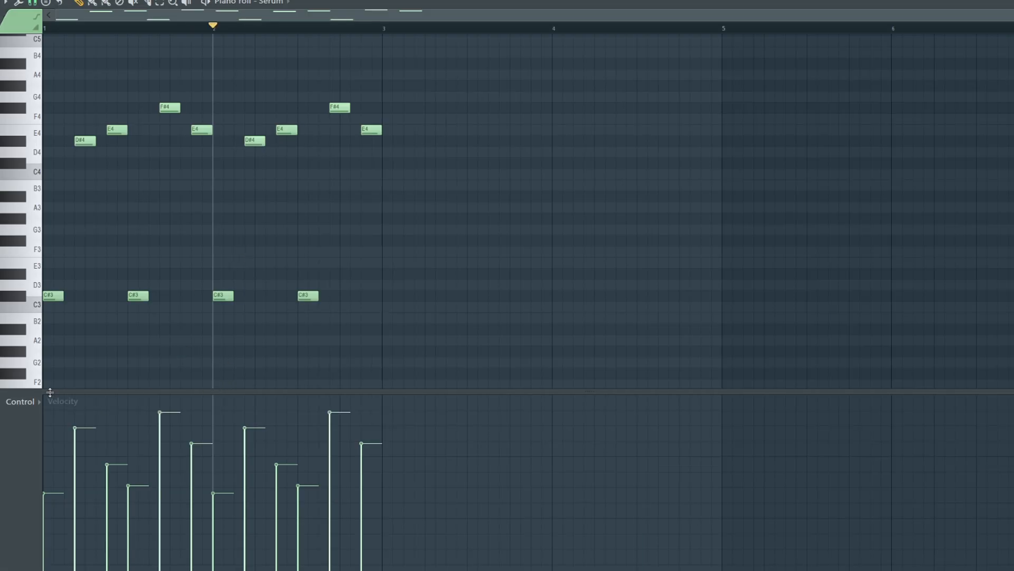
pyautogui.moveTo(443, 336); pyautogui.dragTo(42, 102)
pyautogui.hotkey('ctrl', 'd')
pyautogui.press('F5')
pyautogui.press('F6')
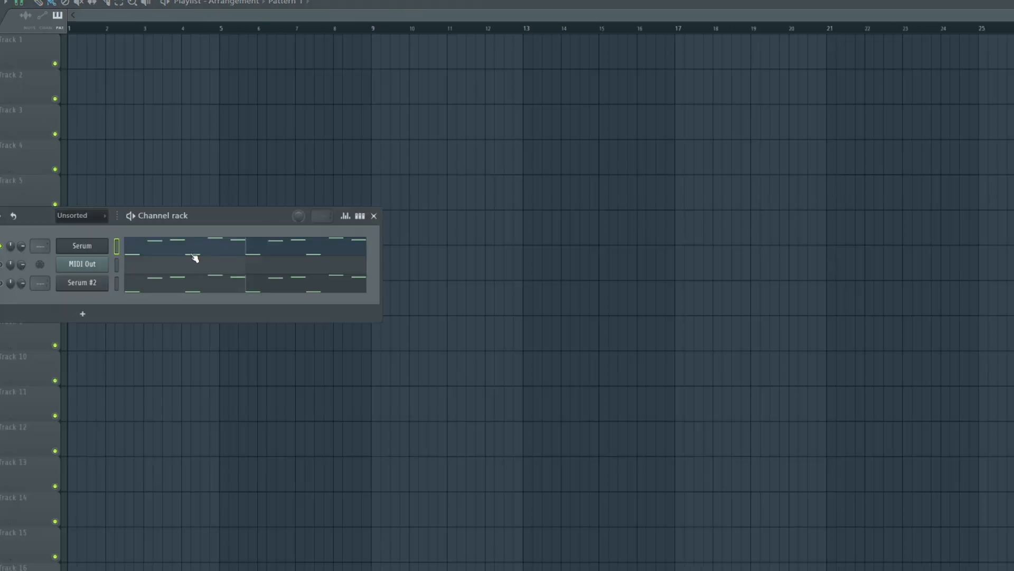
# - Reopen the first Serum instance and switch its filter to MG Low 18 while the pattern plays
pyautogui.click(102, 245)
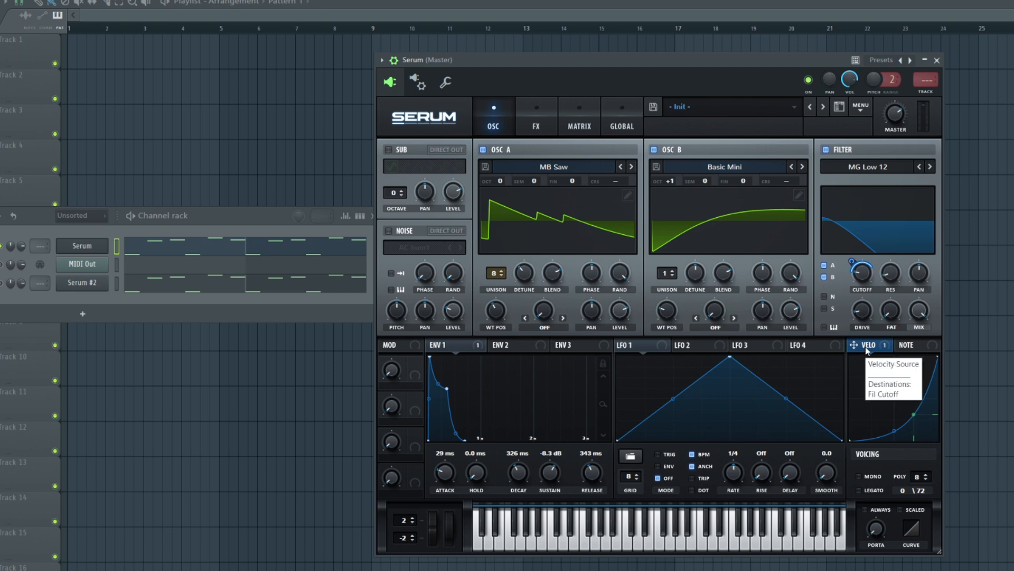
pyautogui.press('space')
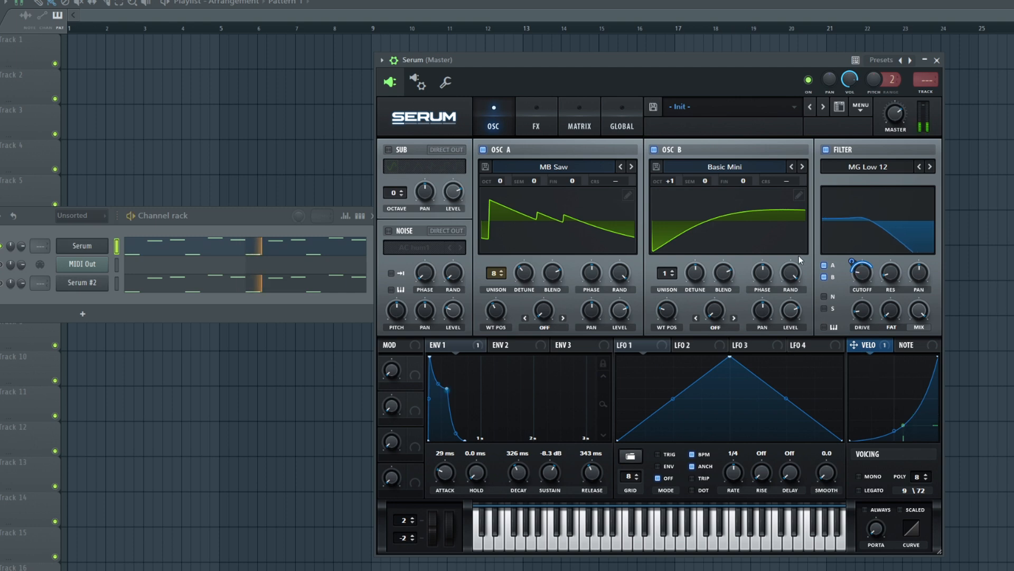
pyautogui.click(929, 166)
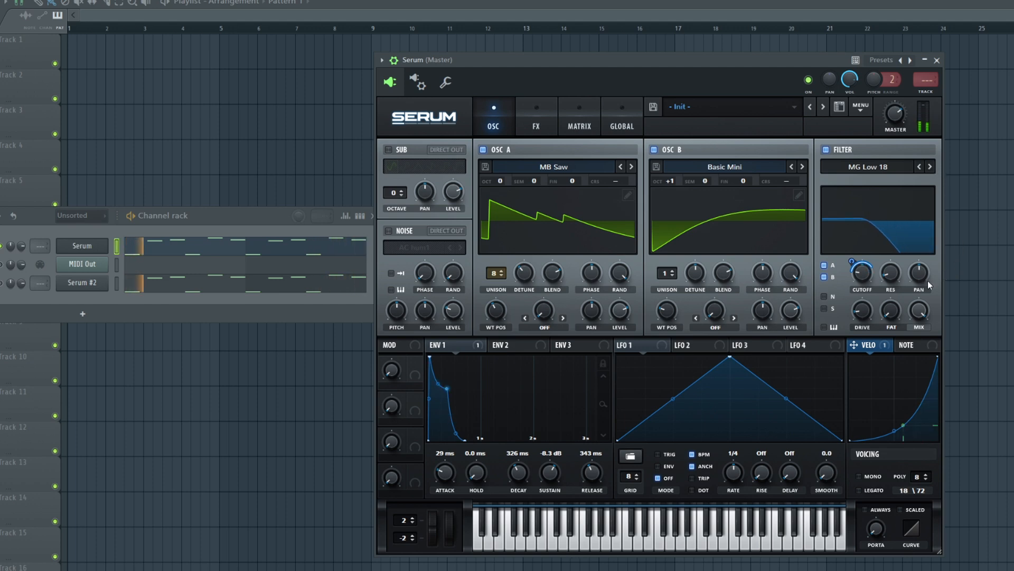
pyautogui.press('space')
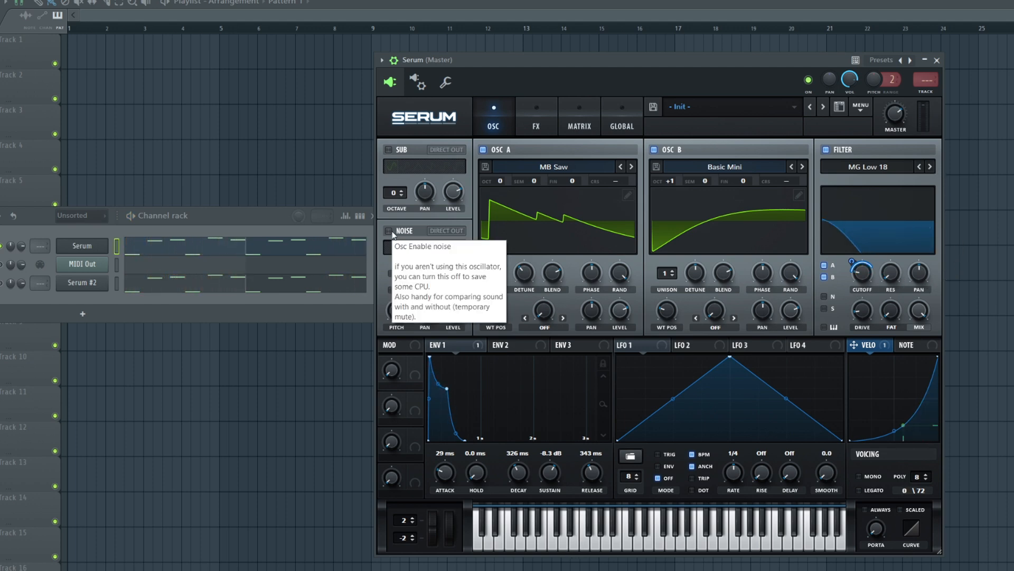
# - Enable the noise oscillator and load the J106 HP noise from the Analog category
pyautogui.click(390, 232)
pyautogui.click(411, 249)
pyautogui.moveTo(422, 262)
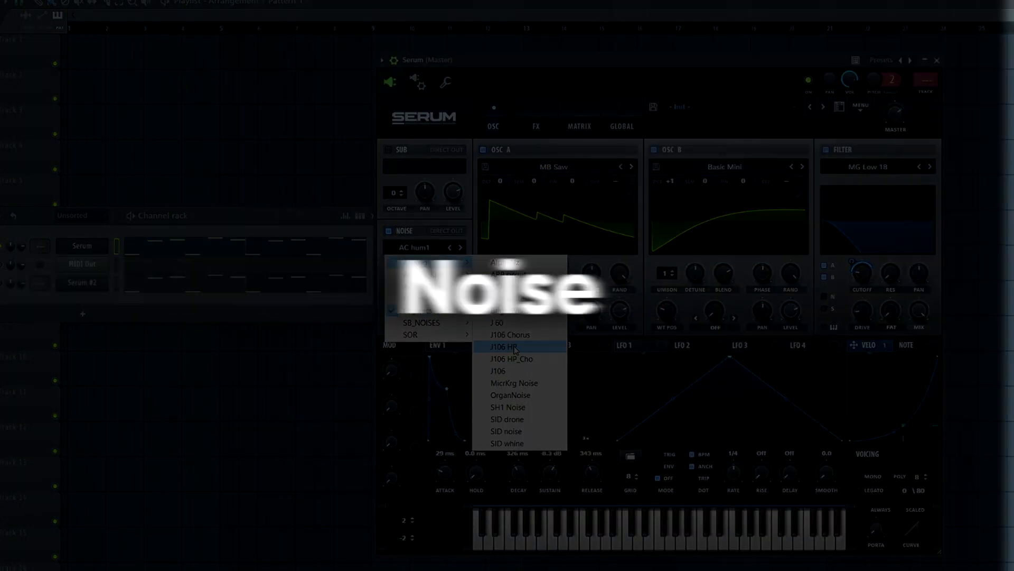
pyautogui.click(515, 347)
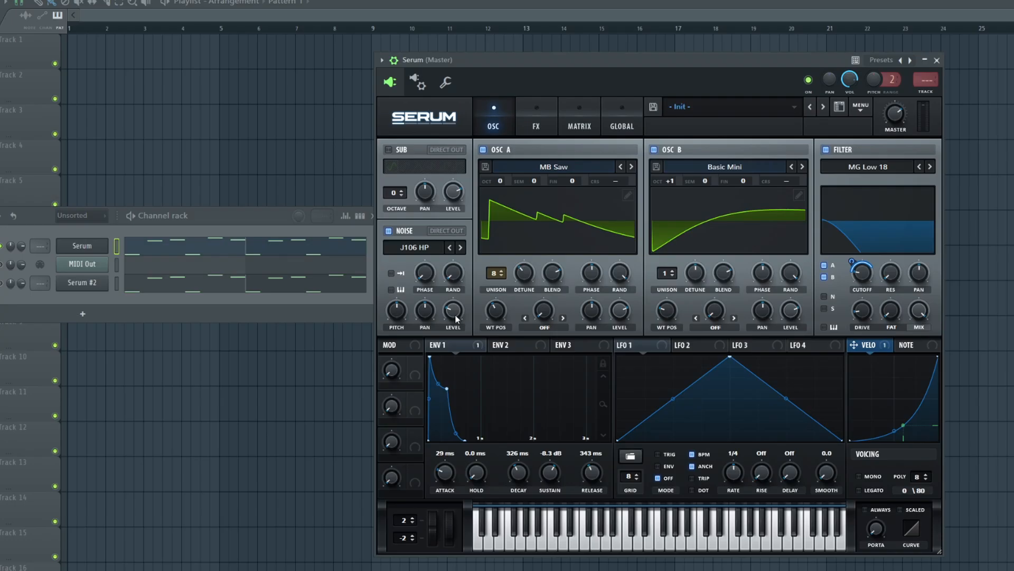
pyautogui.moveTo(459, 316)
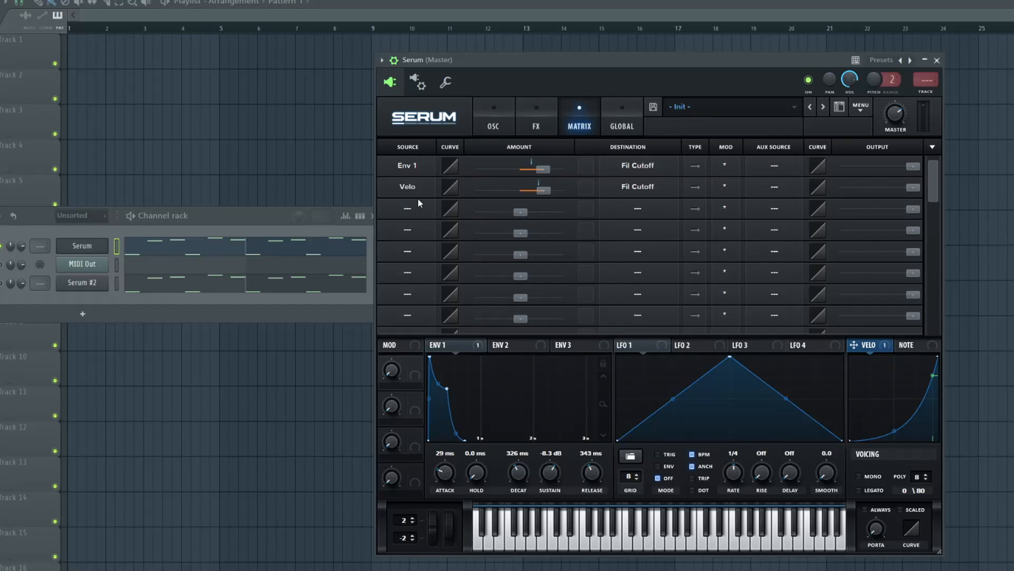
# - Add a modulation matrix route from Noise OSC to the filter cutoff with a small positive amount
pyautogui.click(413, 211)
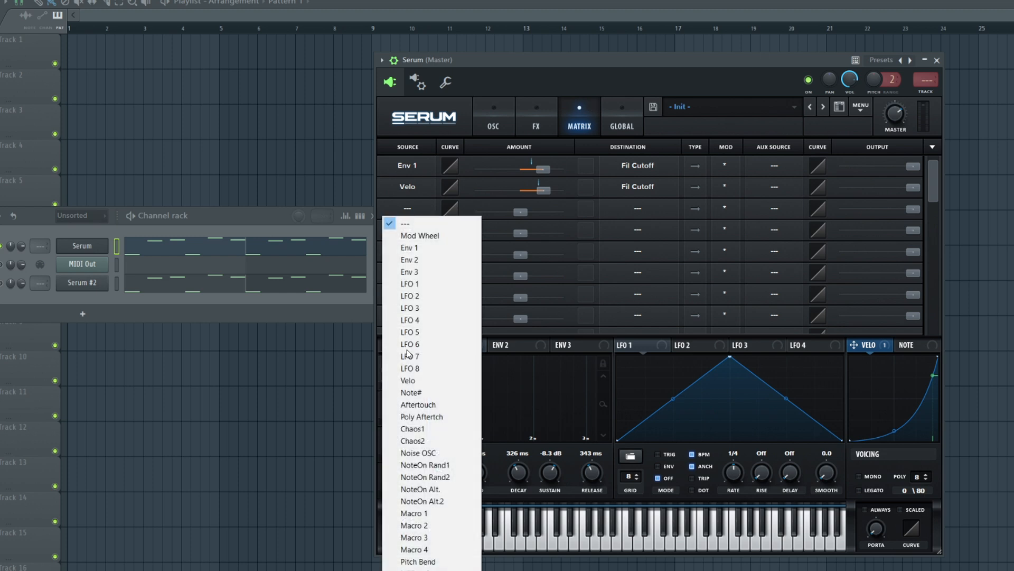
pyautogui.click(426, 452)
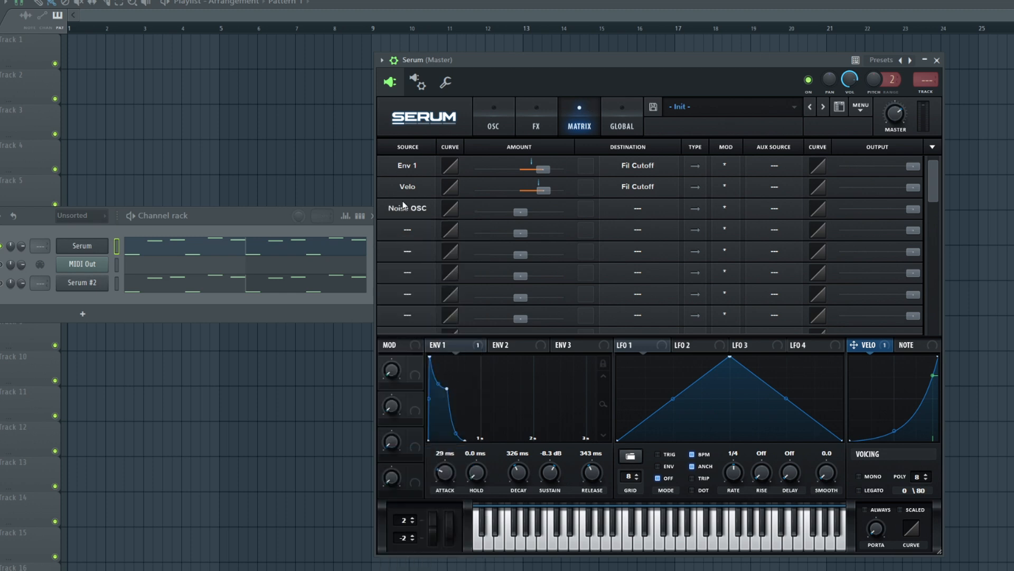
pyautogui.click(645, 208)
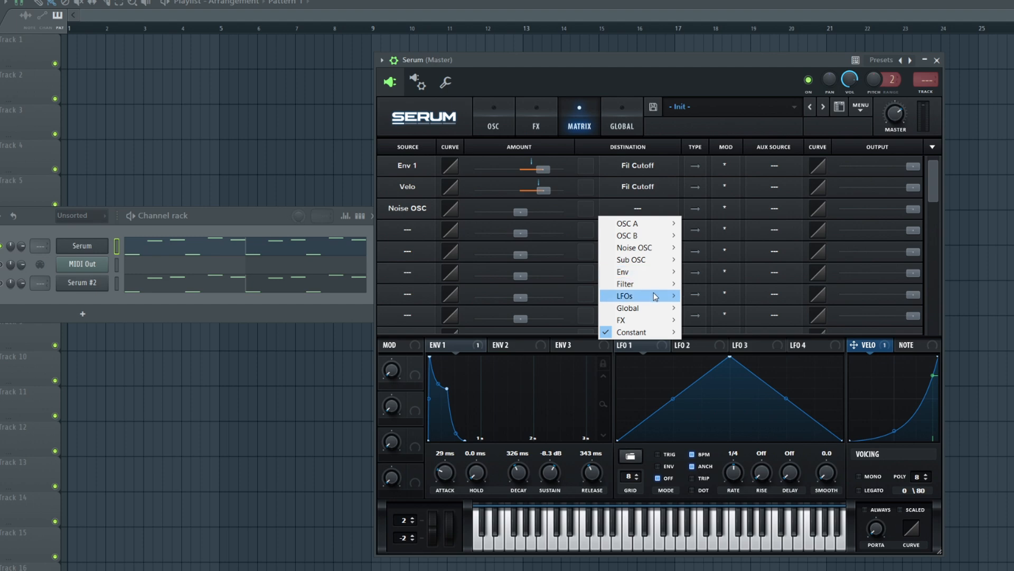
pyautogui.moveTo(659, 285)
pyautogui.click(703, 285)
pyautogui.moveTo(528, 217)
pyautogui.mouseDown()
pyautogui.moveTo(554, 220)
pyautogui.moveTo(546, 222)
pyautogui.mouseUp()
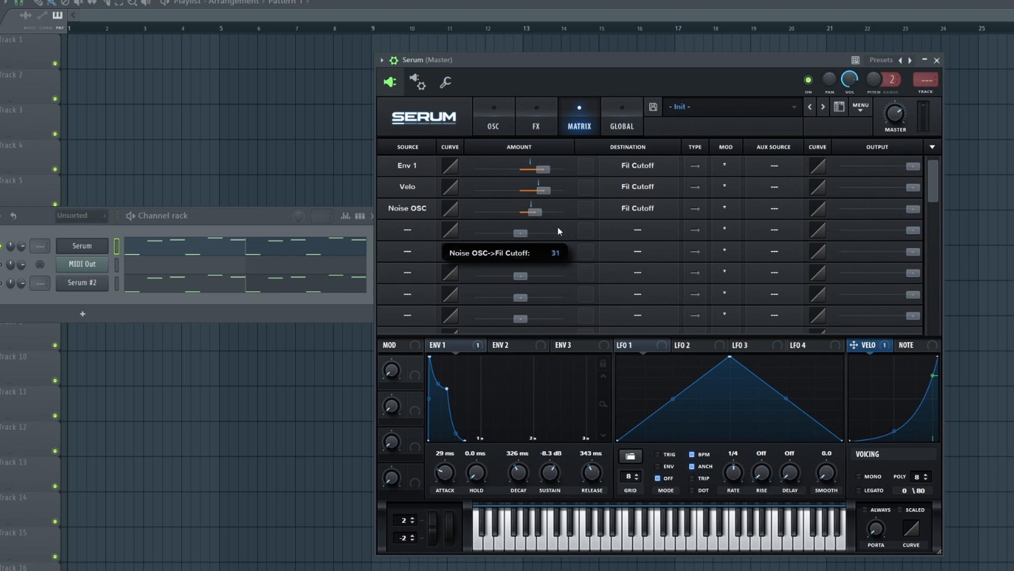
pyautogui.moveTo(583, 227); pyautogui.dragTo(559, 238)
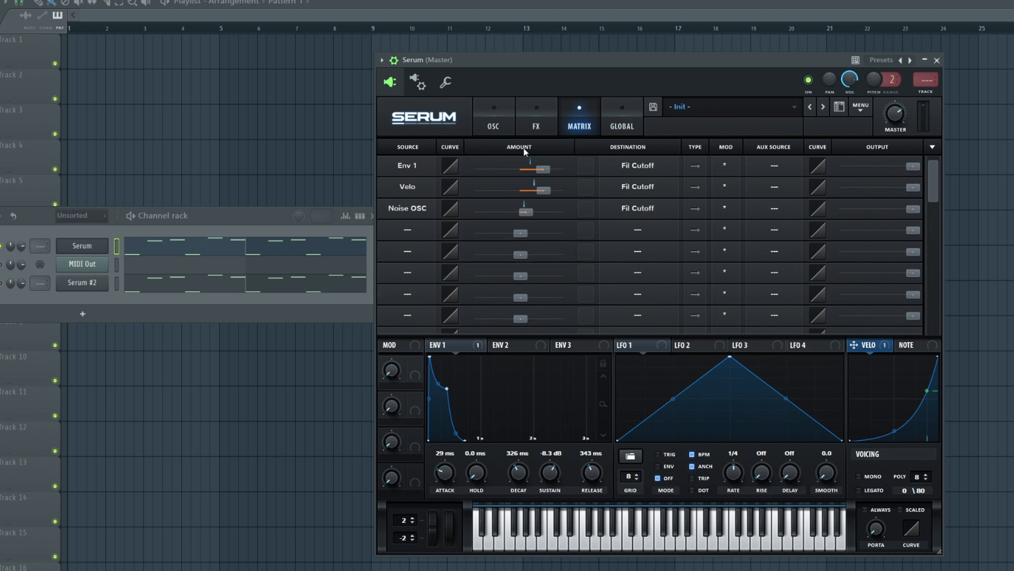
# - Detune the oscillators, setting oscillator A's fine tuning to -13 and oscillator B's to 9
pyautogui.click(536, 128)
pyautogui.click(505, 124)
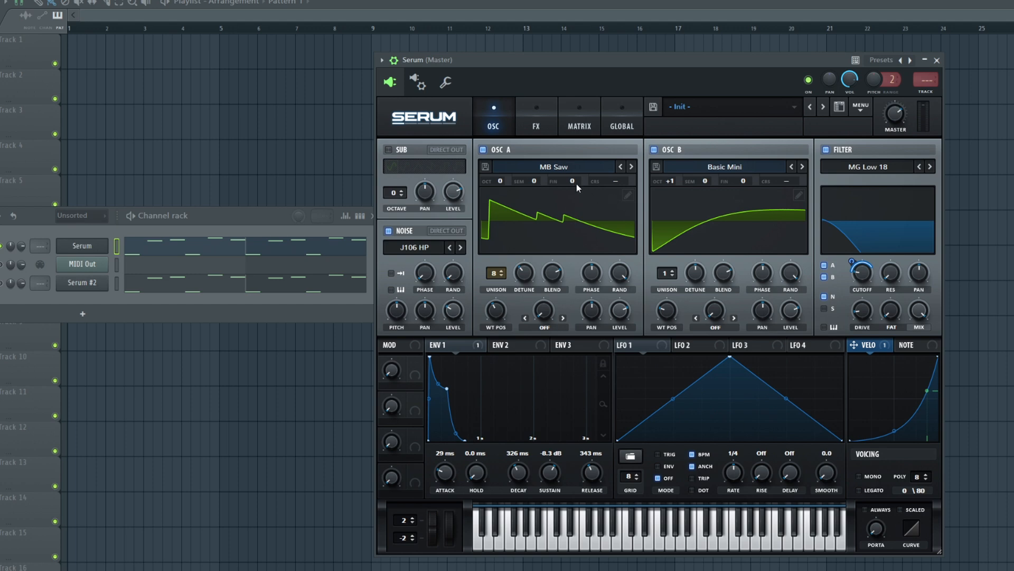
pyautogui.moveTo(573, 182); pyautogui.dragTo(573, 193)
pyautogui.moveTo(738, 185); pyautogui.dragTo(742, 181)
pyautogui.moveTo(737, 183); pyautogui.dragTo(740, 185)
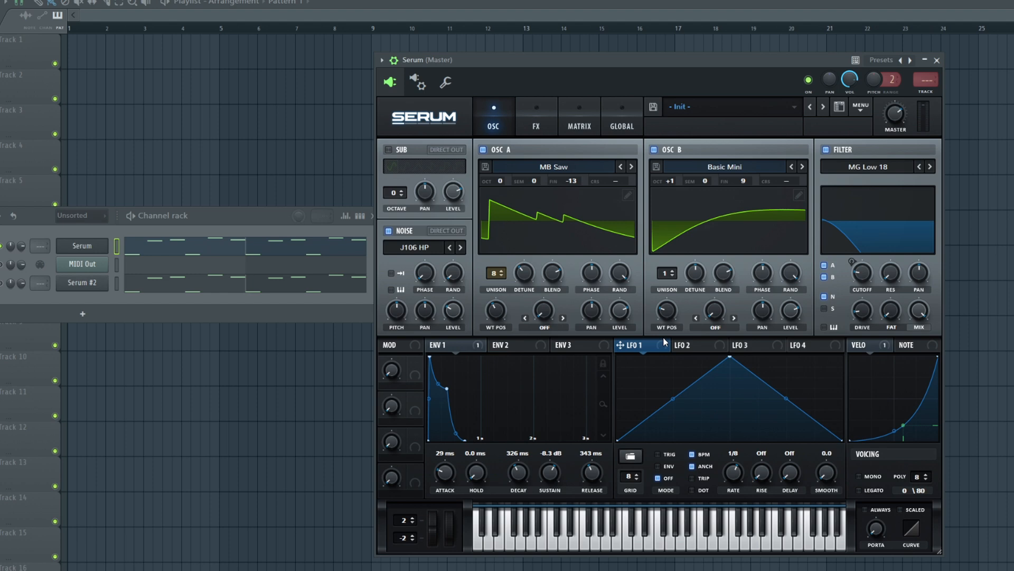
# - Unsync LFO 1 from the tempo, set its rate to 59.2 Hz, and modulate oscillator B's fine tuning with it
pyautogui.click(700, 456)
pyautogui.moveTo(740, 472); pyautogui.dragTo(744, 464)
pyautogui.moveTo(731, 197); pyautogui.dragTo(744, 181)
pyautogui.moveTo(756, 181); pyautogui.dragTo(759, 173)
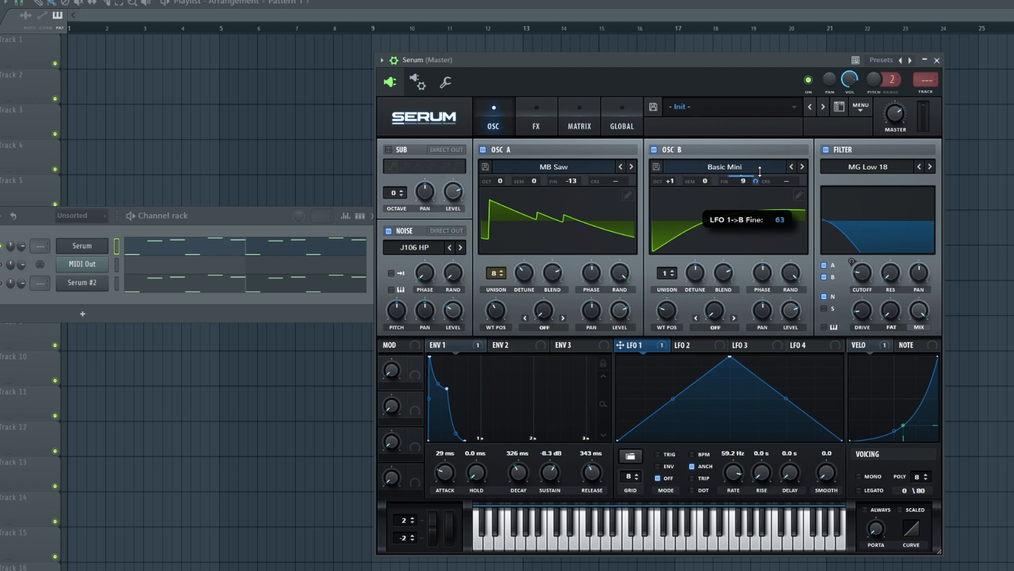
pyautogui.press('space')
pyautogui.moveTo(756, 181)
pyautogui.mouseDown()
pyautogui.moveTo(760, 168)
pyautogui.moveTo(759, 187)
pyautogui.mouseUp()
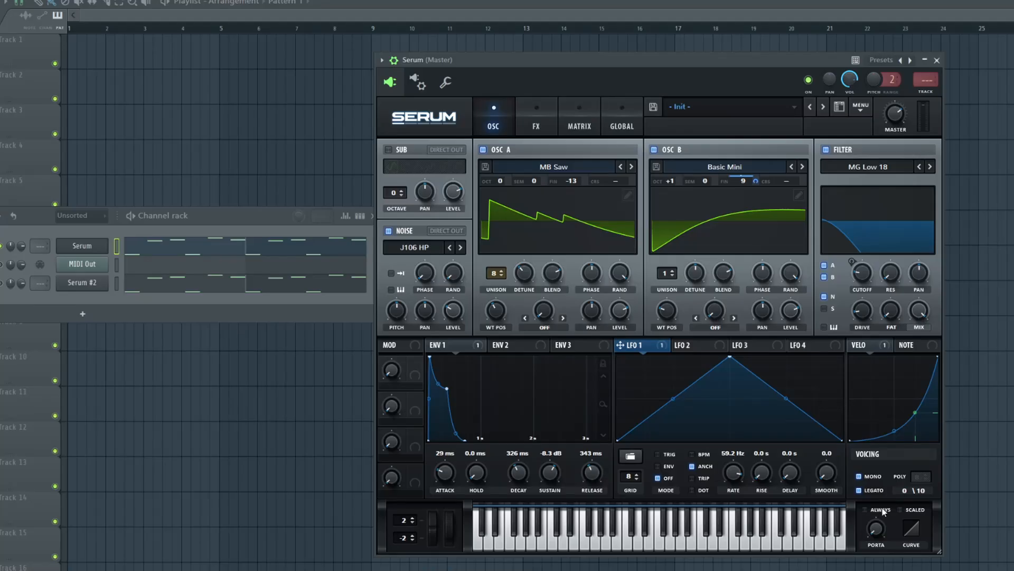
# - Enable always-on portamento for the mono legato voicing and audition the pattern
pyautogui.click(868, 510)
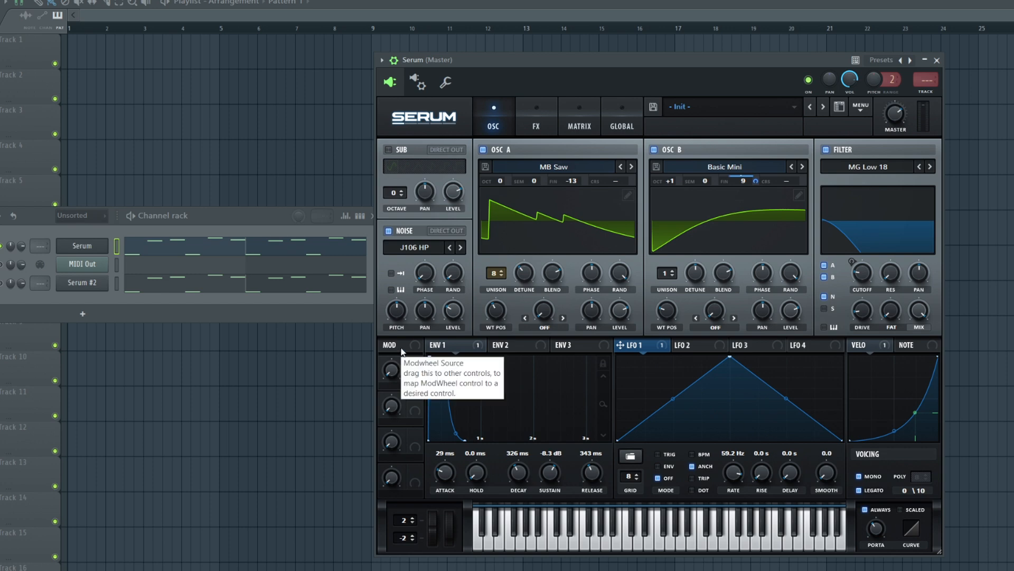
pyautogui.press('space')
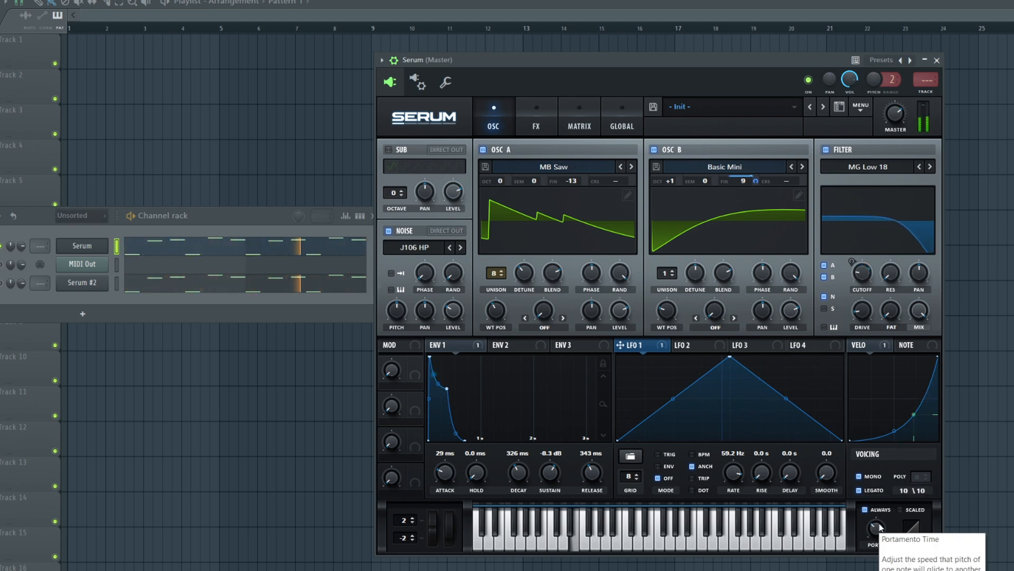
# - Add a distortion effect and set its type to Tape Sat
pyautogui.click(468, 345)
pyautogui.click(537, 122)
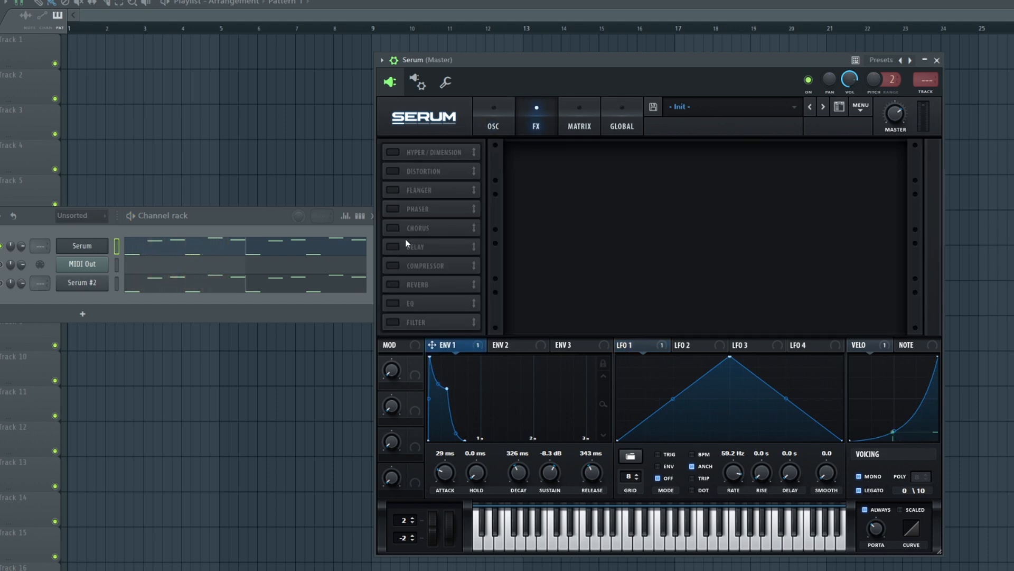
pyautogui.click(393, 173)
pyautogui.click(588, 162)
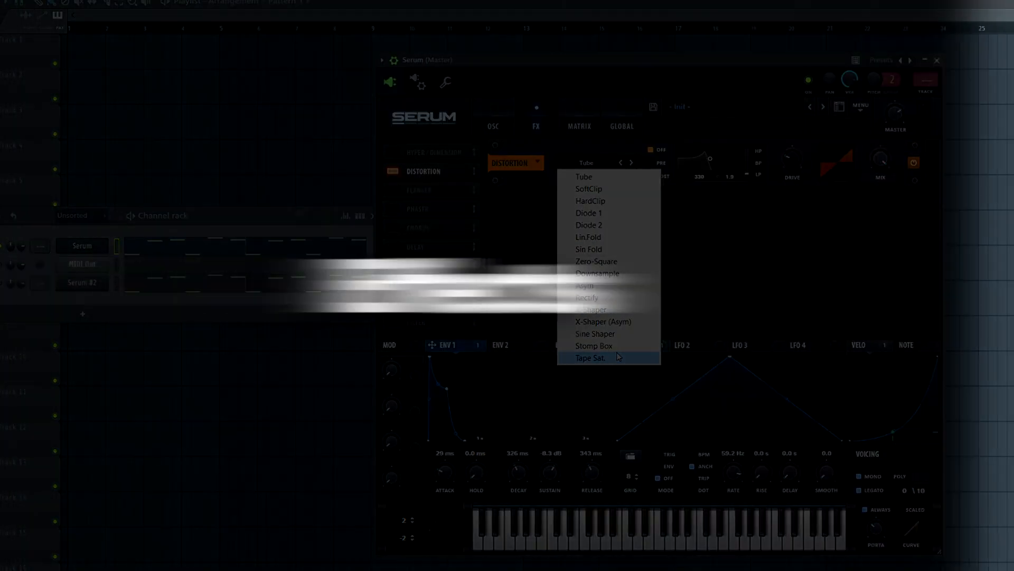
pyautogui.click(590, 357)
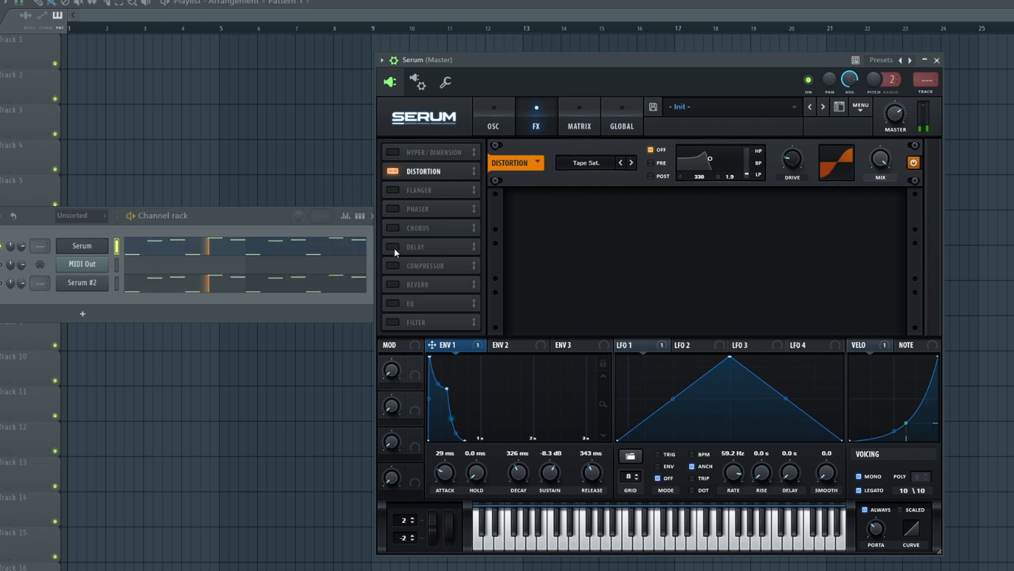
# - Add a ping-pong delay with its filter at 811 and 2.6, and add a Hall reverb
pyautogui.click(407, 247)
pyautogui.moveTo(751, 202); pyautogui.dragTo(751, 214)
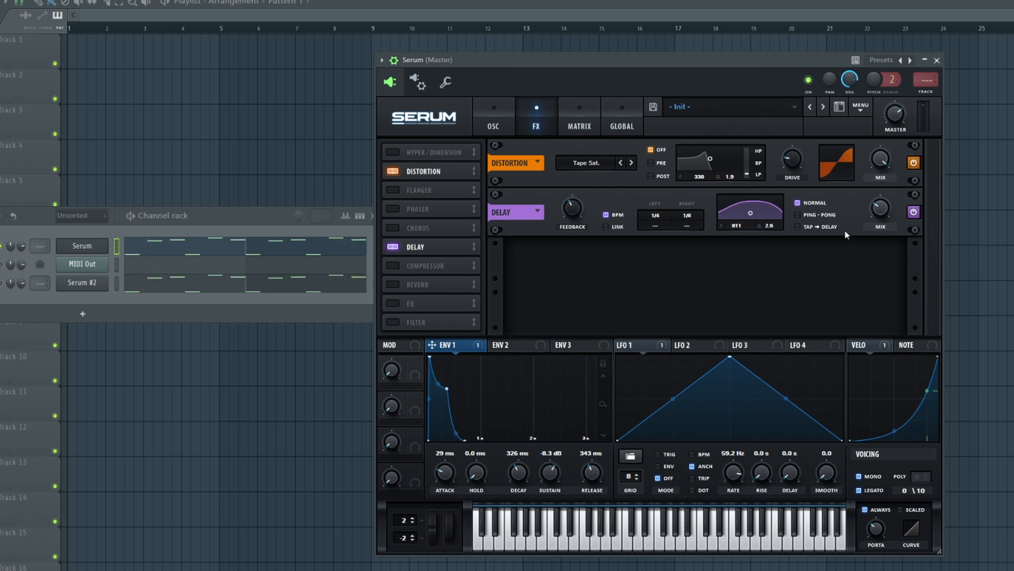
pyautogui.click(834, 216)
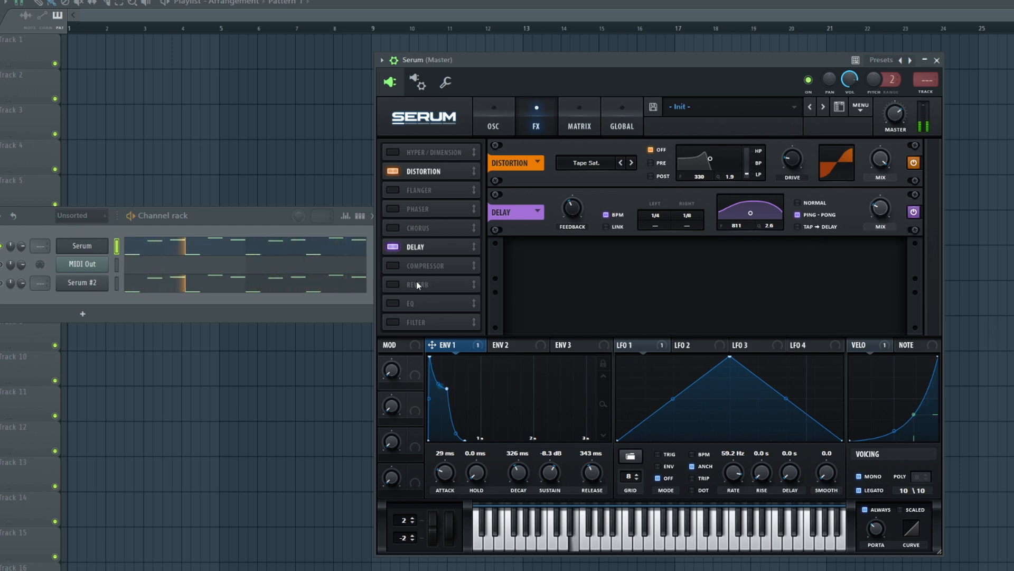
pyautogui.click(394, 284)
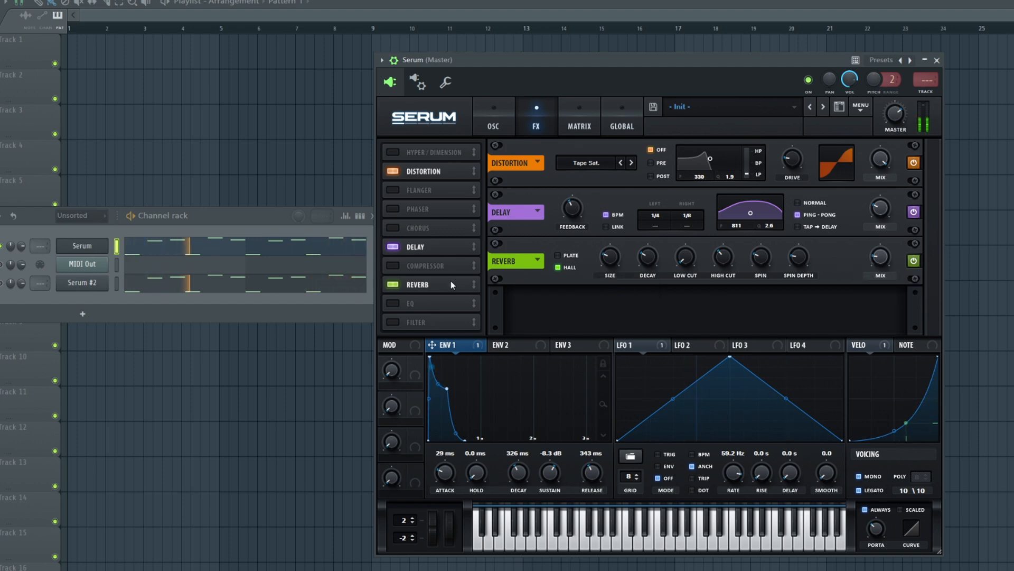
# - Turn off the delay and reverb effects, keeping only the distortion
pyautogui.click(393, 247)
pyautogui.click(393, 284)
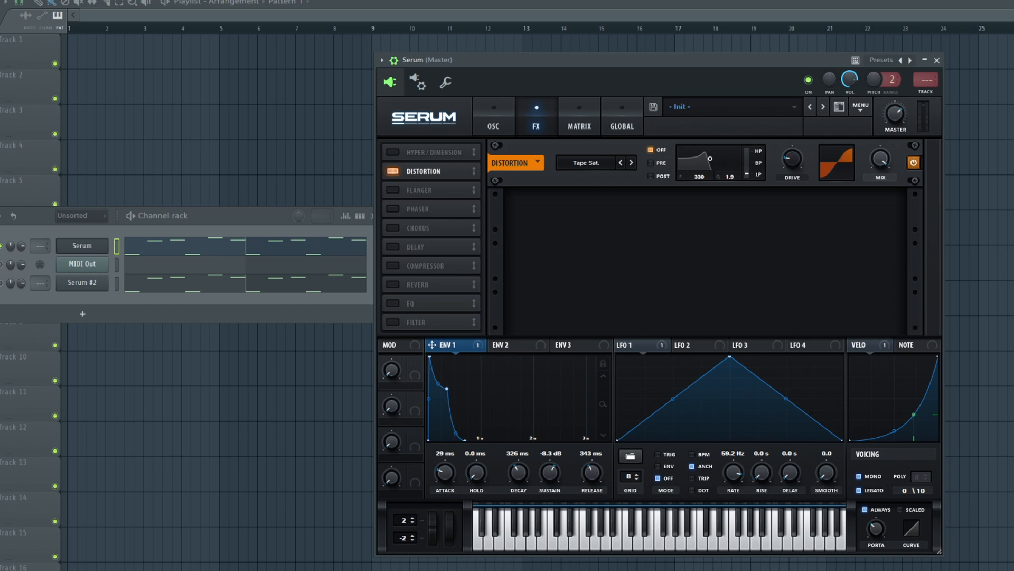
# - Route the first Serum channel to mixer insert 12 and load EchoBoy_2 in effect slot 7
pyautogui.press('F9')
pyautogui.click(374, 255)
pyautogui.hotkey('ctrl', 'l')
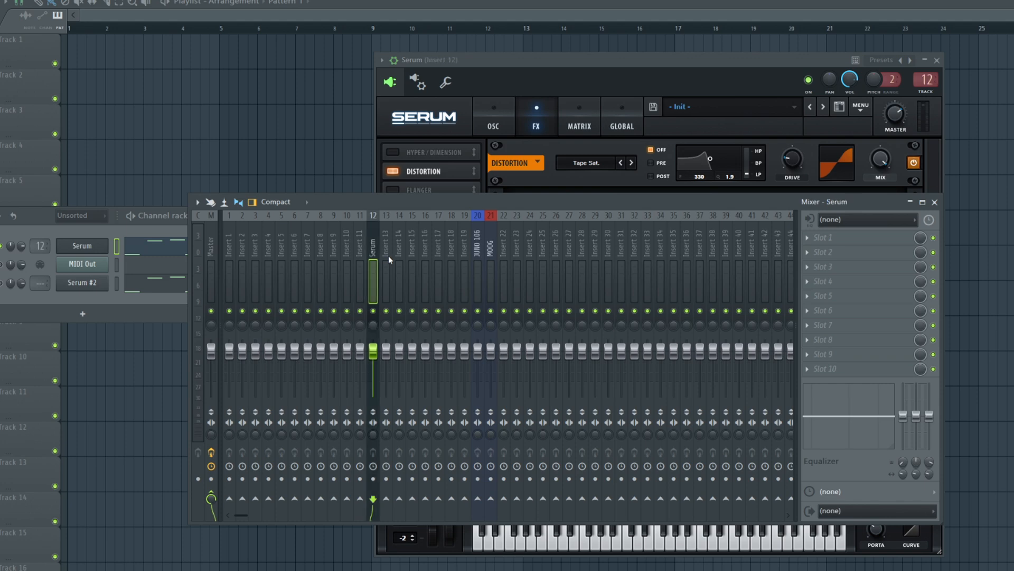
pyautogui.click(823, 322)
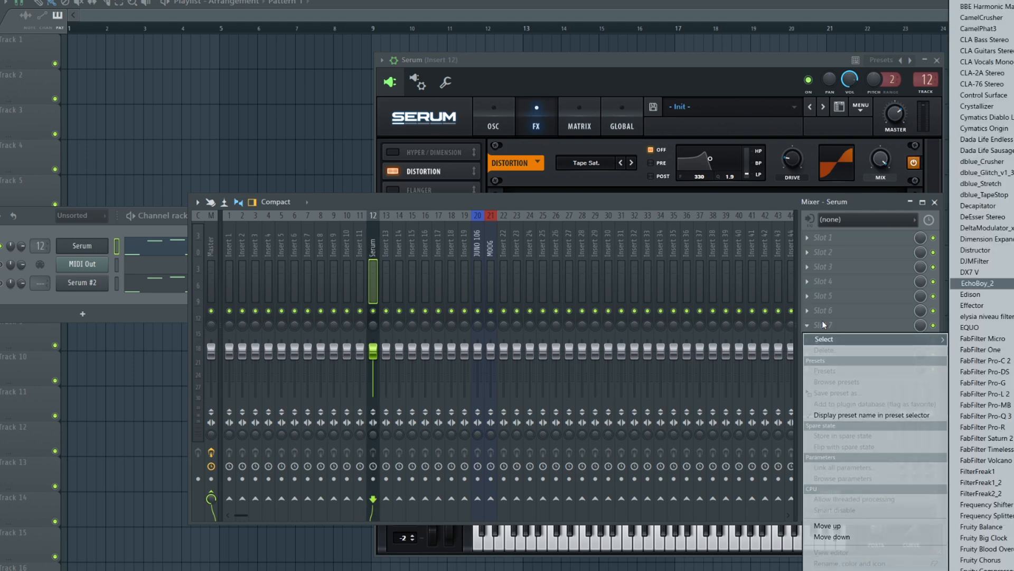
pyautogui.click(978, 283)
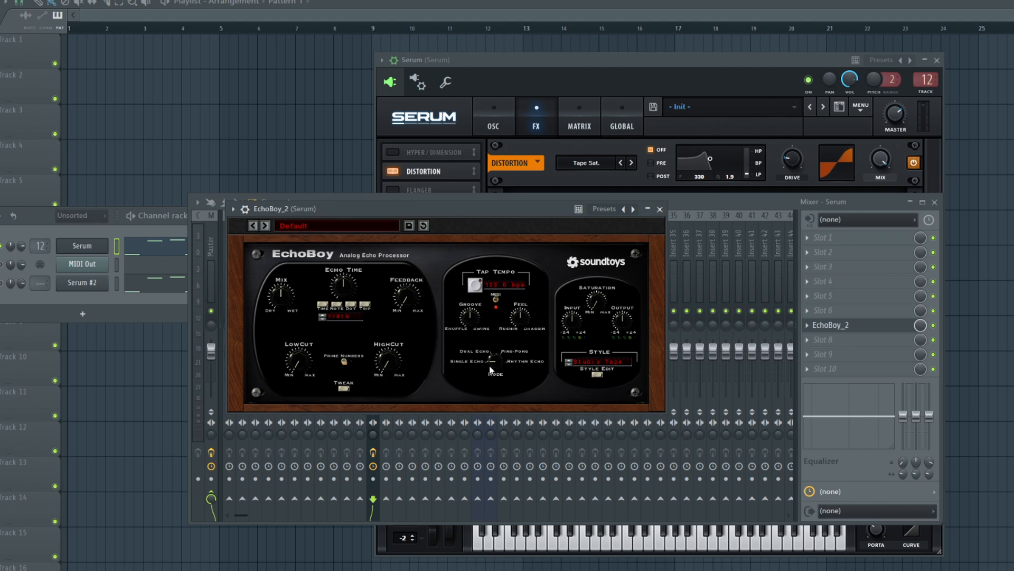
# - Set EchoBoy to Ping-Pong mode with a 1/4 note Ping time, raise the feedback, and lower the mix
pyautogui.moveTo(497, 371); pyautogui.dragTo(507, 347)
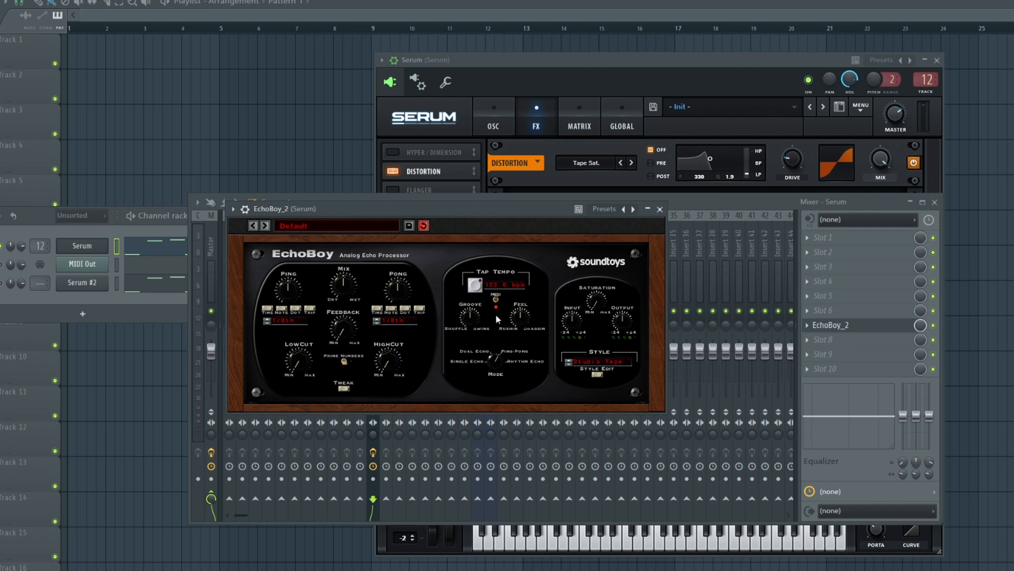
pyautogui.moveTo(353, 218); pyautogui.dragTo(364, 211)
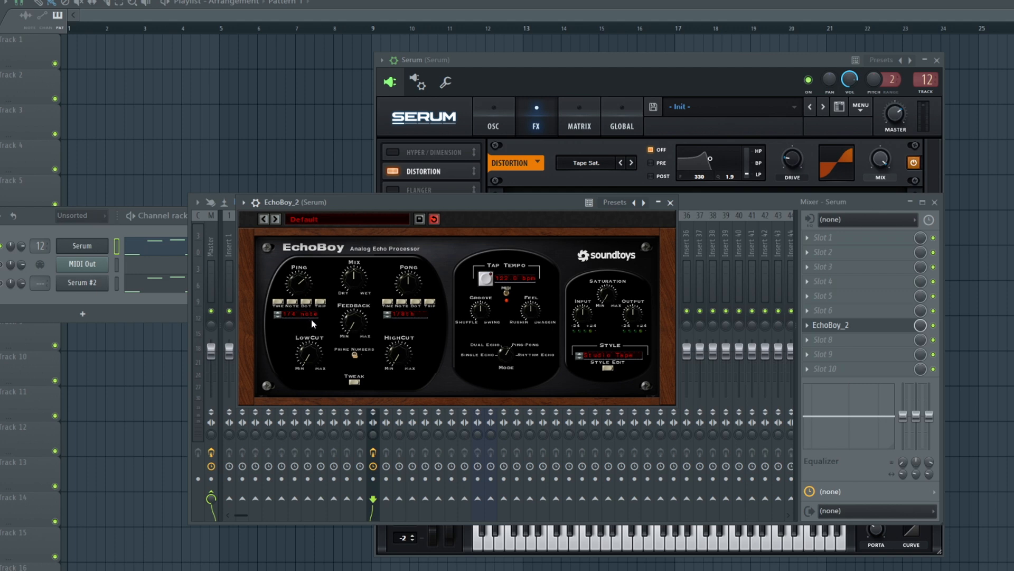
pyautogui.moveTo(358, 327); pyautogui.dragTo(354, 319)
pyautogui.moveTo(355, 282); pyautogui.dragTo(363, 290)
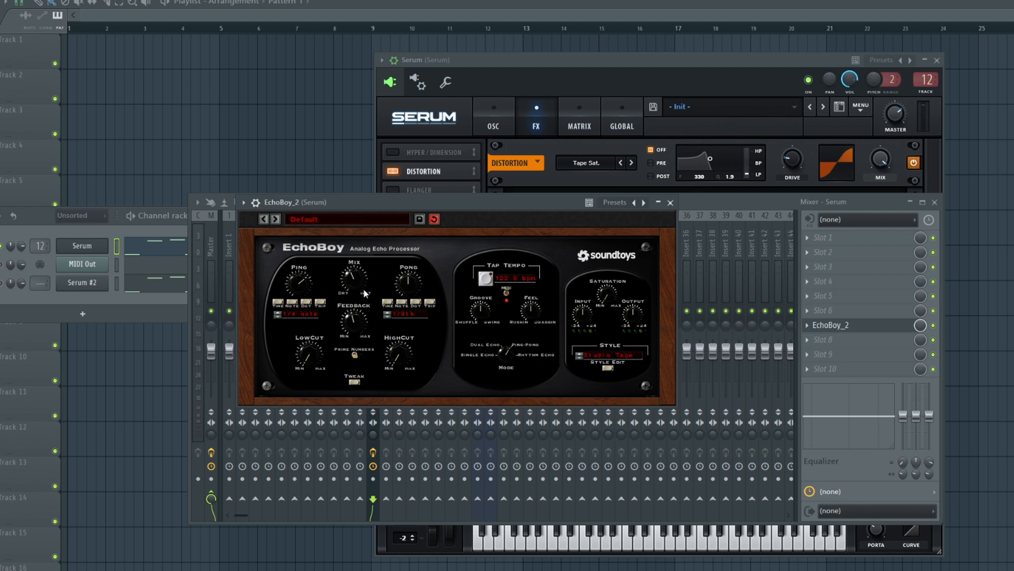
# - Set EchoBoy's style to Tube Tape and slightly lower its mix while the pattern plays
pyautogui.click(630, 355)
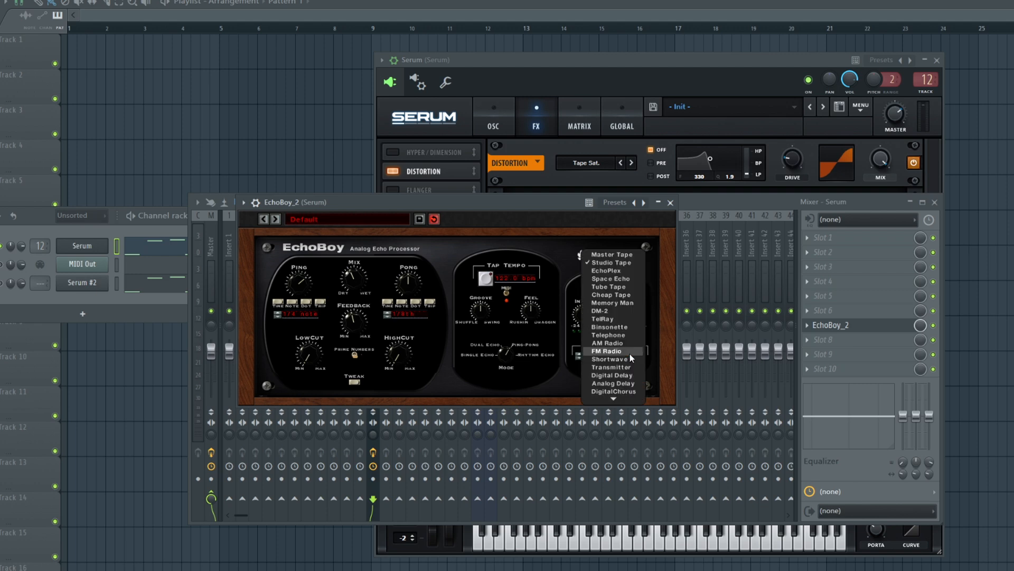
pyautogui.click(620, 286)
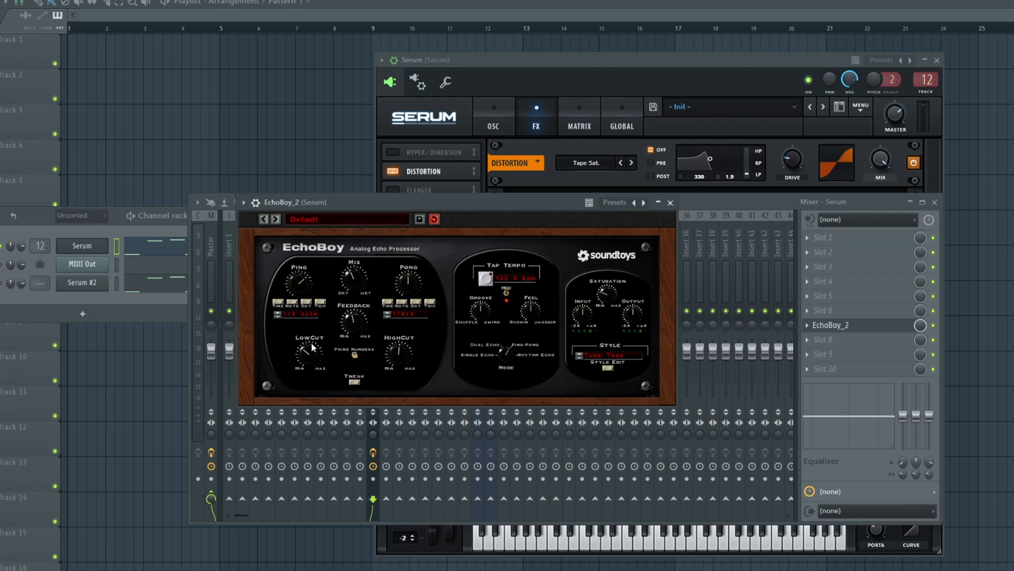
pyautogui.moveTo(369, 218); pyautogui.dragTo(422, 254)
pyautogui.press('space')
pyautogui.moveTo(411, 312); pyautogui.dragTo(414, 325)
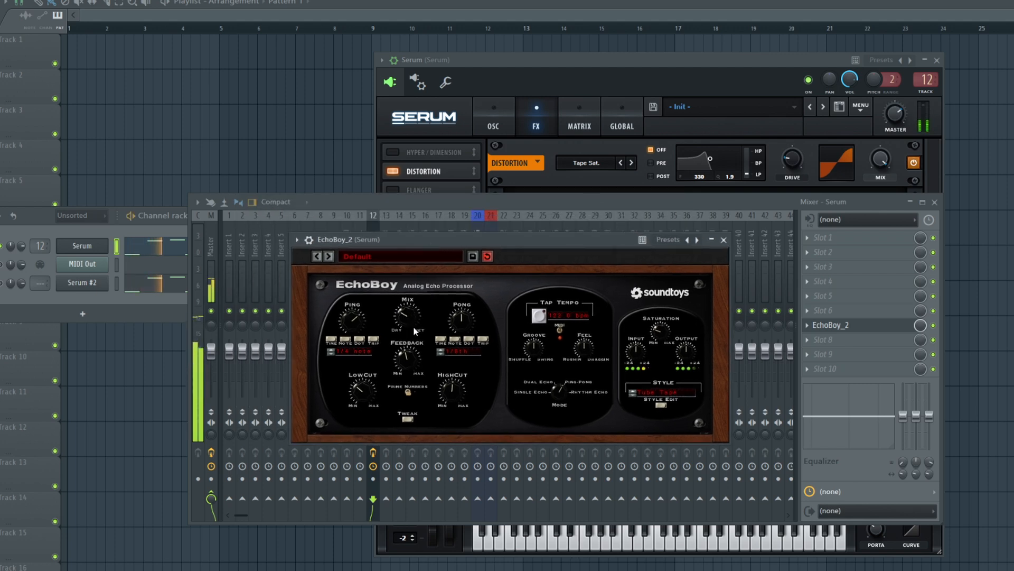
# - Load Fruity peak controller in effect slot 2 and link EchoBoy's slot mix level to its Peak output with the inverted mapping formula
pyautogui.click(865, 252)
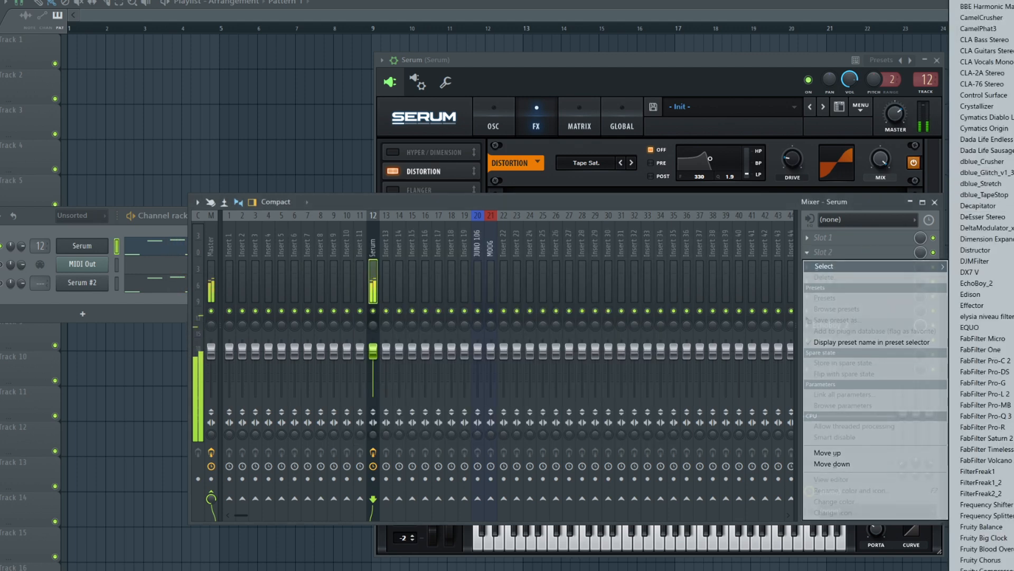
pyautogui.click(1013, 212)
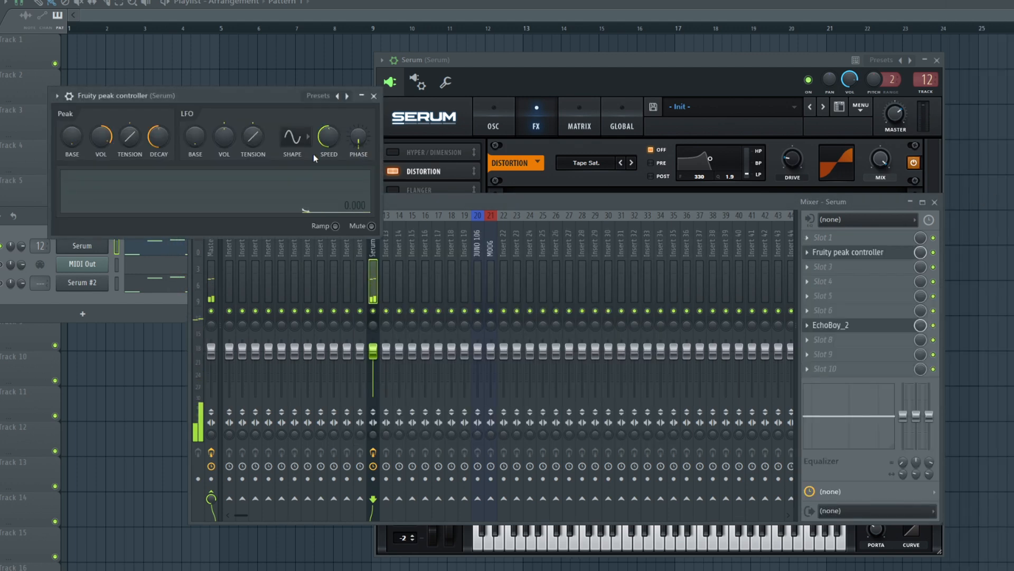
pyautogui.rightClick(921, 326)
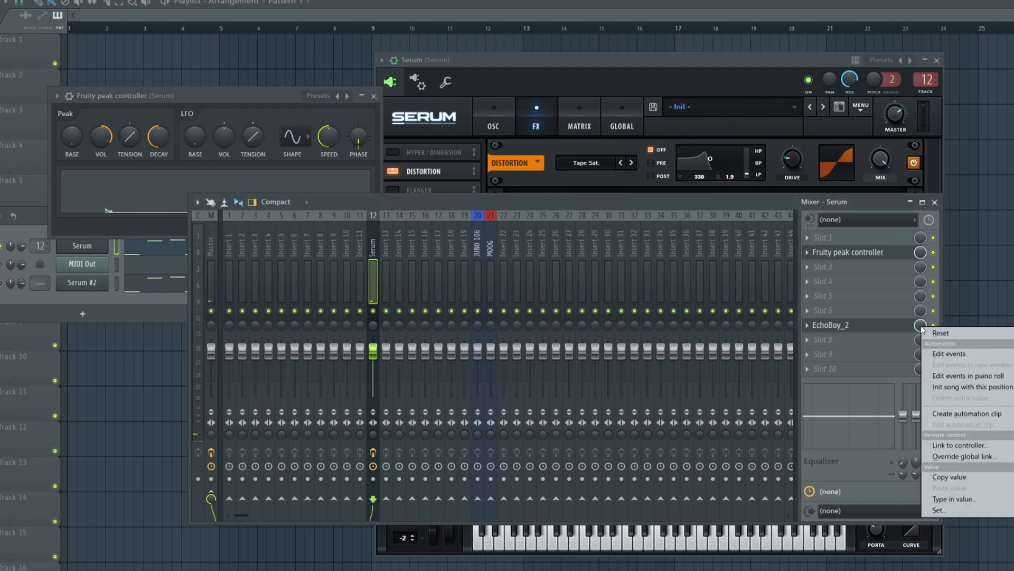
pyautogui.click(951, 443)
pyautogui.click(816, 282)
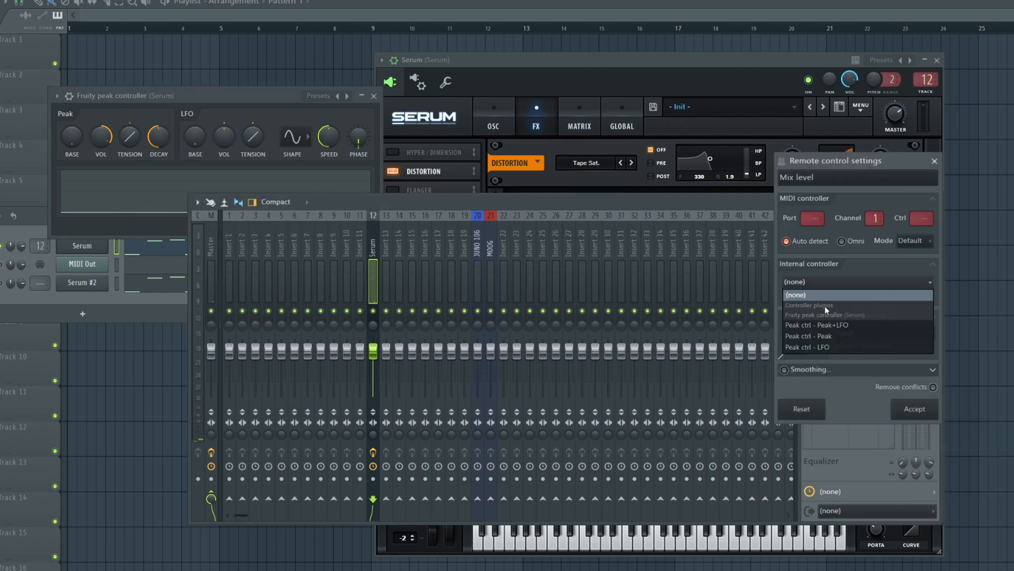
pyautogui.click(839, 335)
pyautogui.click(931, 334)
pyautogui.click(951, 368)
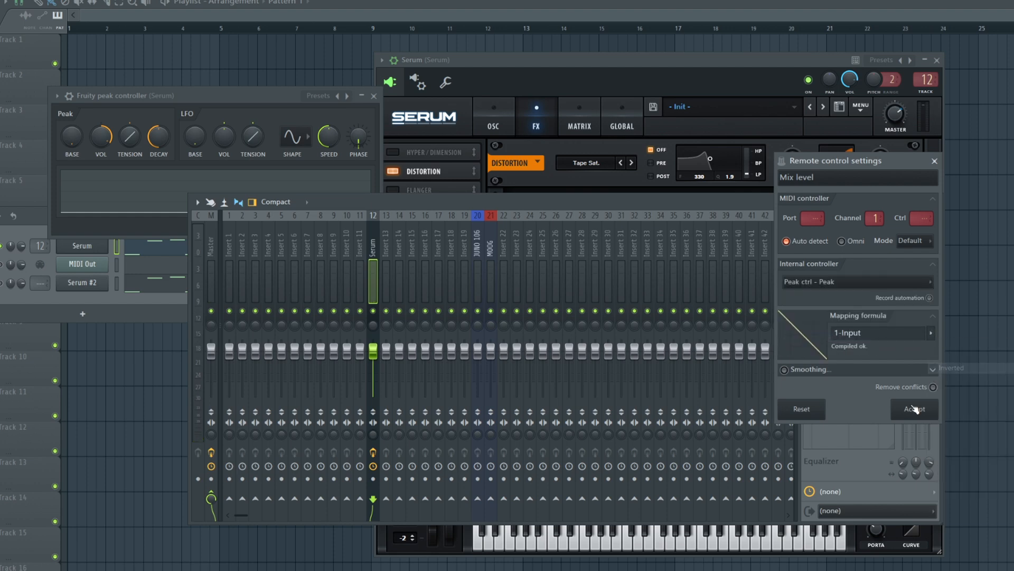
pyautogui.click(914, 408)
# - Raise the peak controller's peak base and fine-tune EchoBoy's HighCut by ear
pyautogui.click(79, 143)
pyautogui.moveTo(74, 140); pyautogui.dragTo(73, 126)
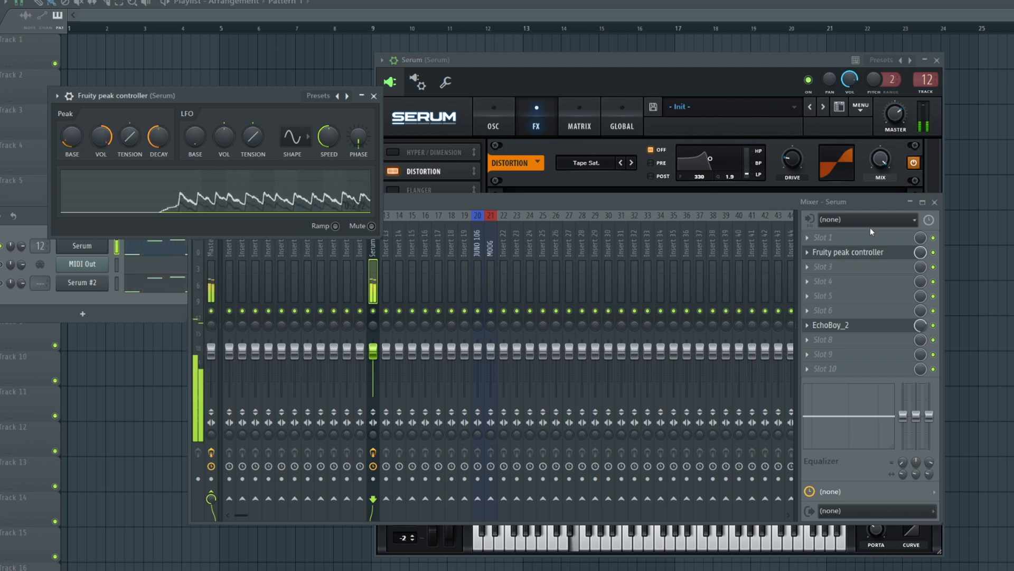
pyautogui.click(856, 325)
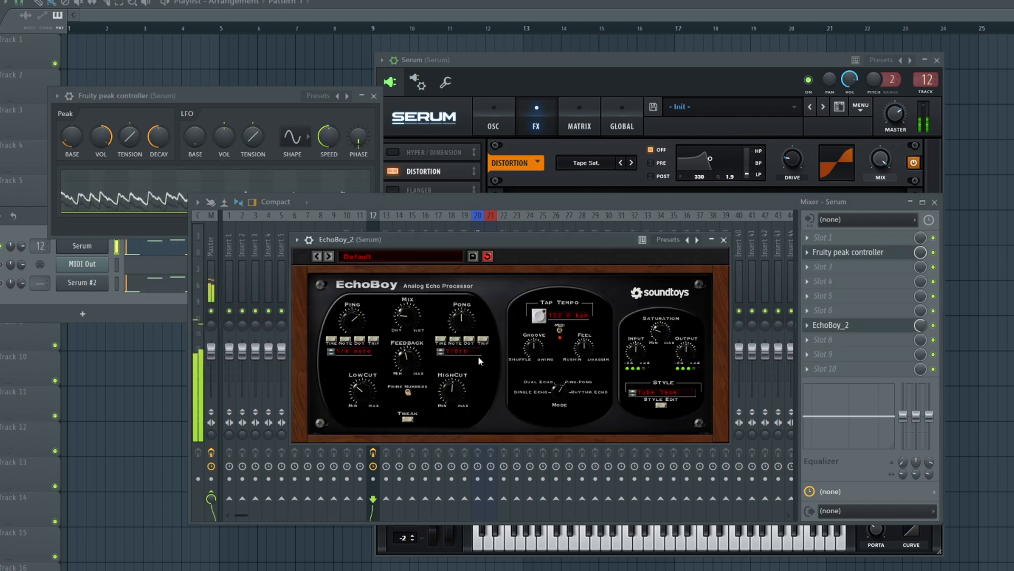
pyautogui.moveTo(459, 386); pyautogui.dragTo(465, 371)
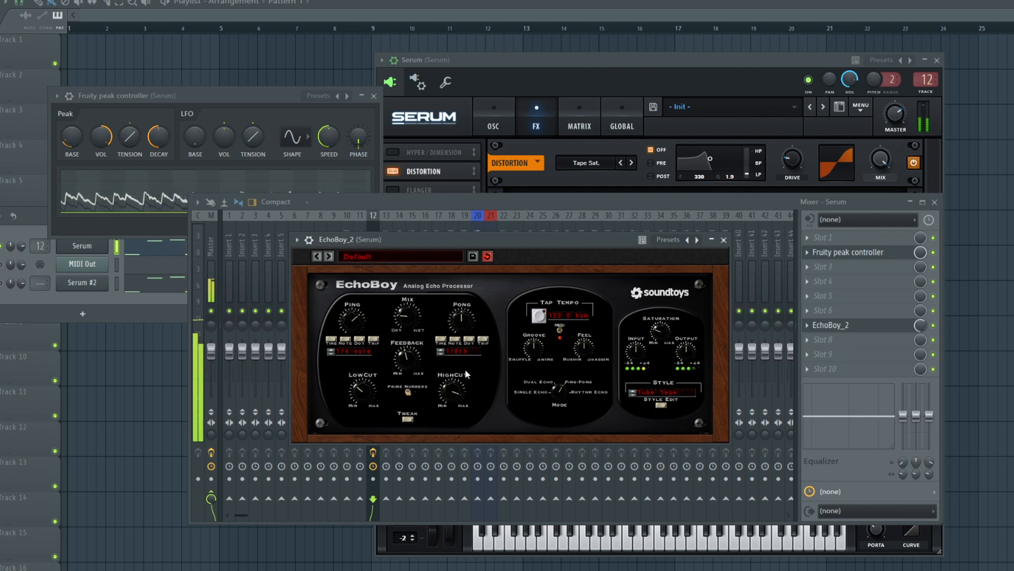
pyautogui.moveTo(460, 387); pyautogui.dragTo(458, 410)
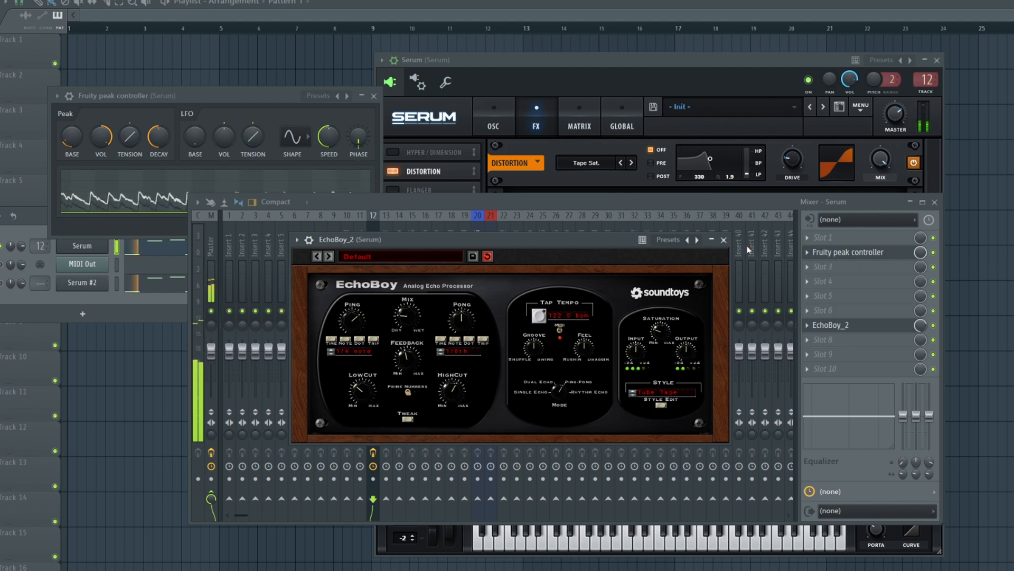
pyautogui.click(724, 240)
# - Load Fruity Reeverb 2 in effect slot 8, raising its low cut and lowering its wet level
pyautogui.click(824, 339)
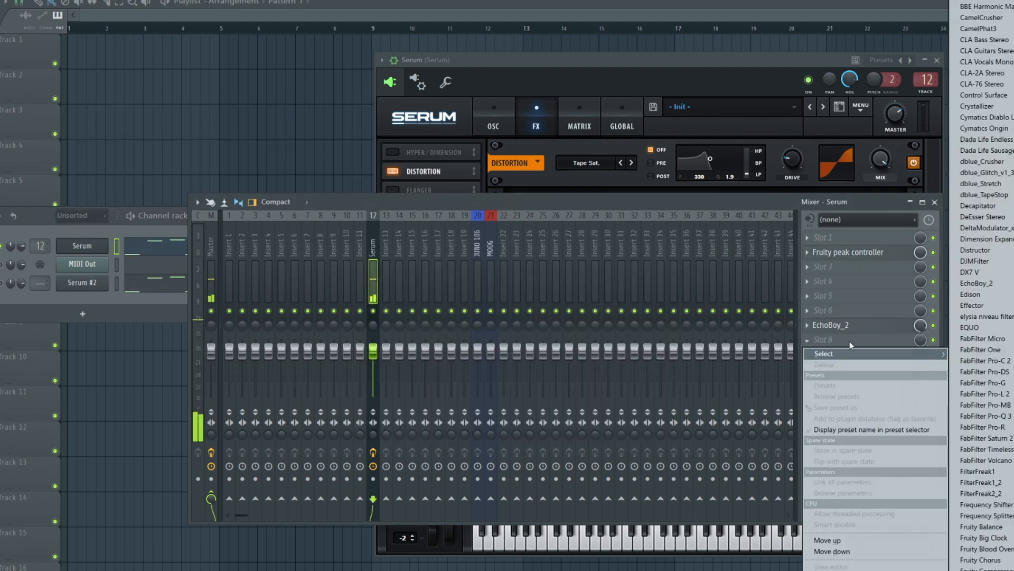
pyautogui.click(1012, 174)
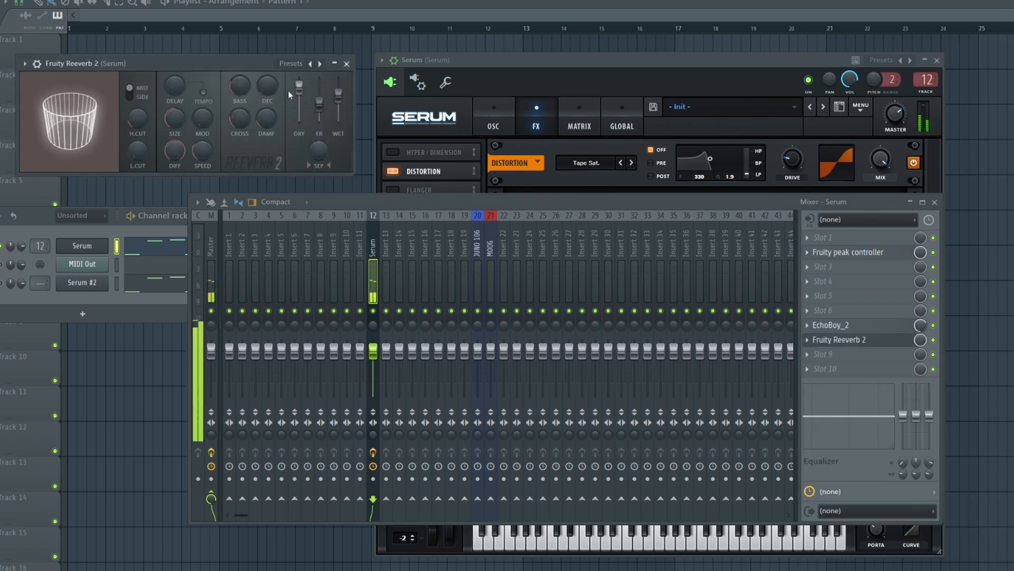
pyautogui.moveTo(138, 150); pyautogui.dragTo(135, 129)
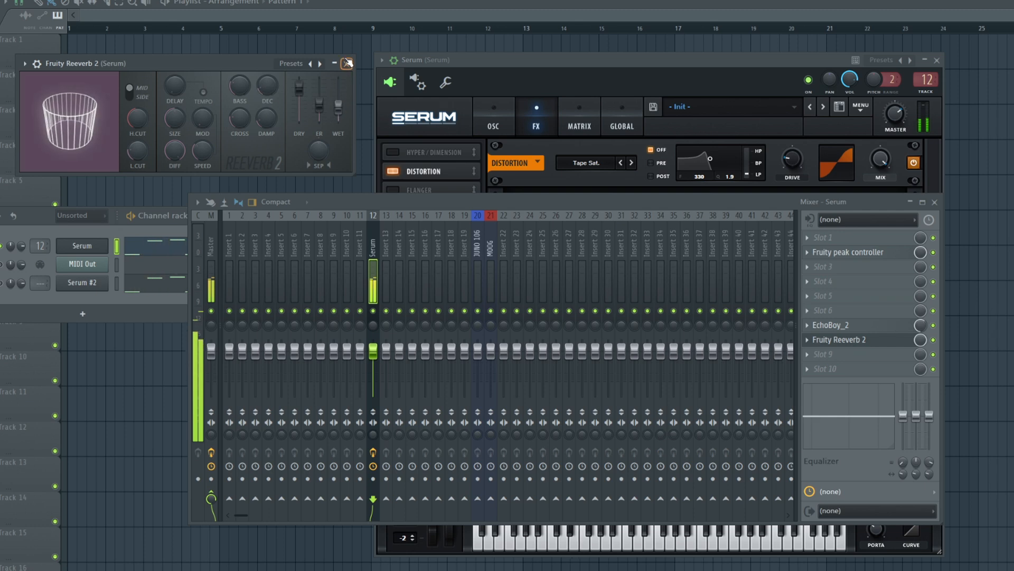
pyautogui.click(347, 64)
pyautogui.moveTo(511, 65); pyautogui.dragTo(452, 69)
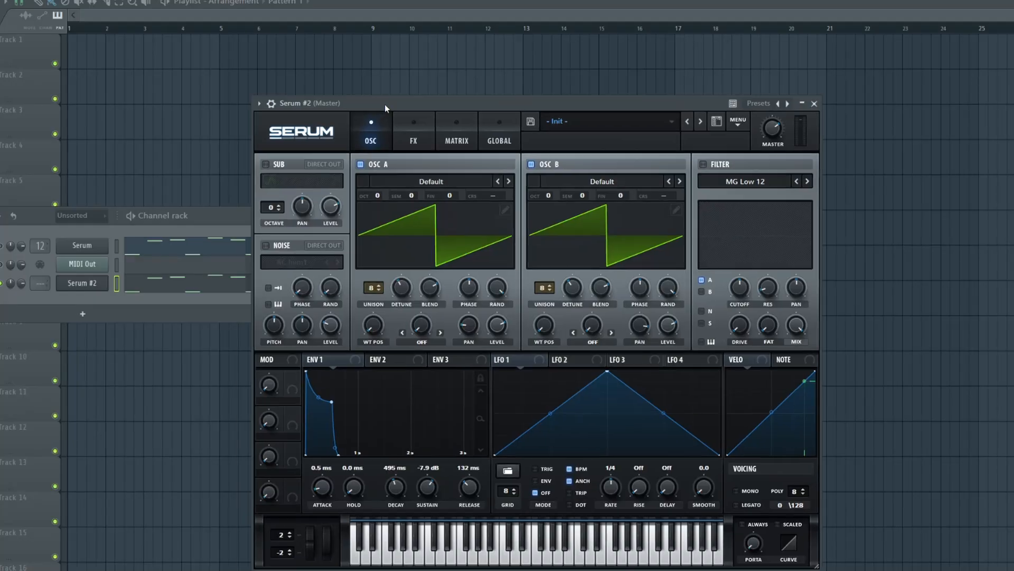
# - In Serum #2, set envelope 1's release to 362 ms and raise oscillator B by one octave while auditioning the pattern
pyautogui.press('space')
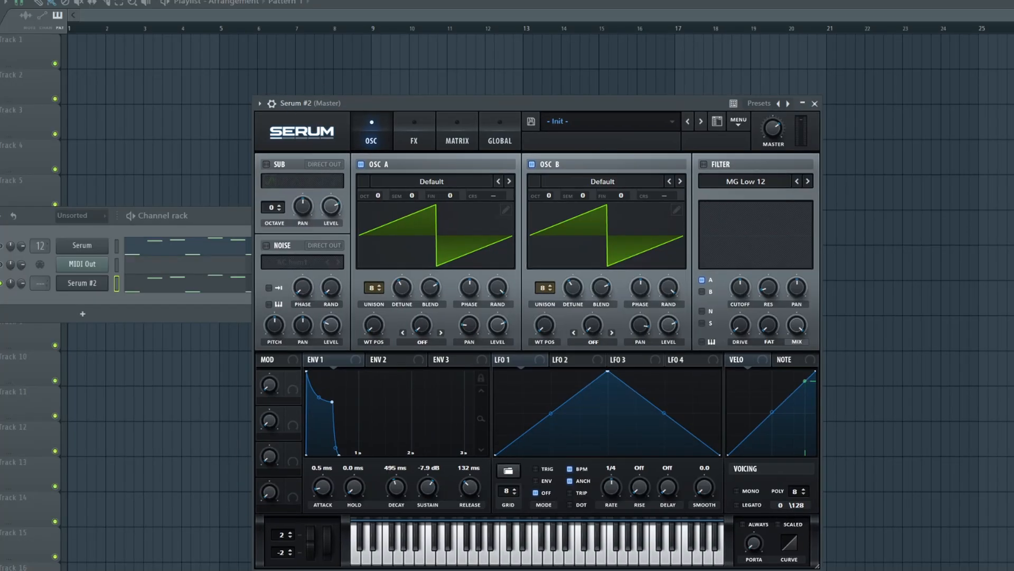
pyautogui.press('space')
pyautogui.press('space')
pyautogui.press('space')
pyautogui.moveTo(548, 195); pyautogui.dragTo(547, 174)
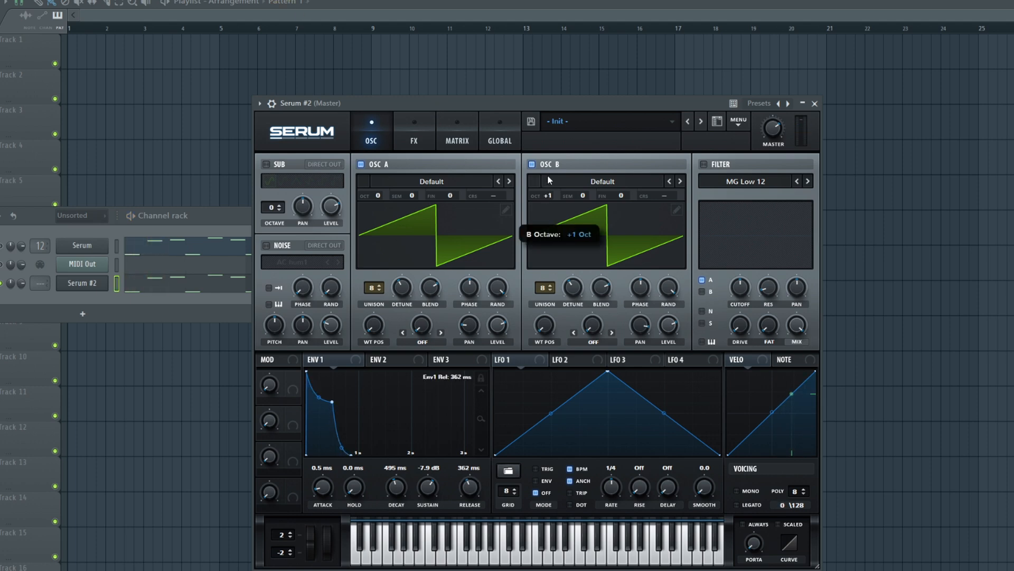
pyautogui.press('space')
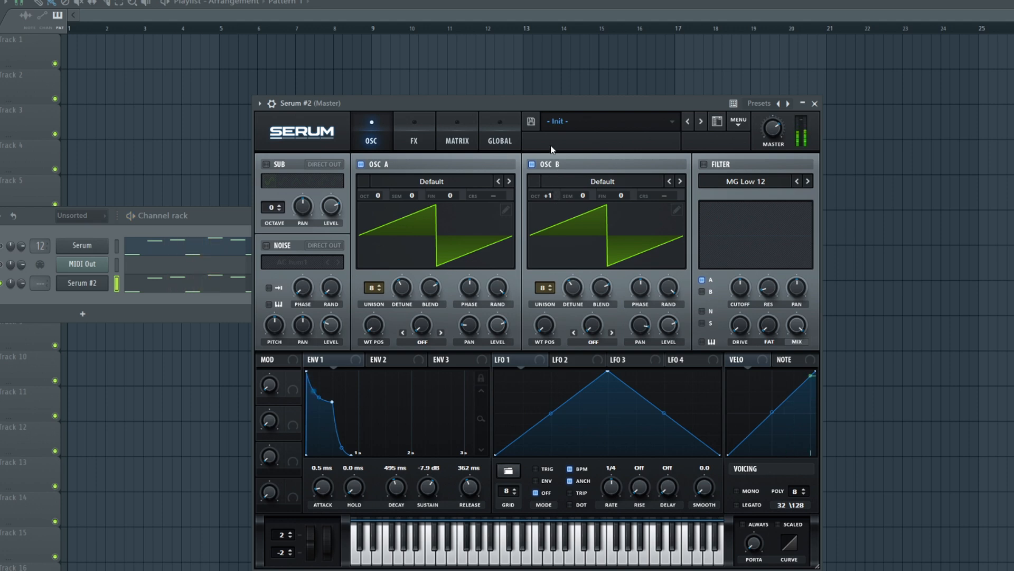
pyautogui.press('space')
pyautogui.moveTo(548, 195); pyautogui.dragTo(547, 158)
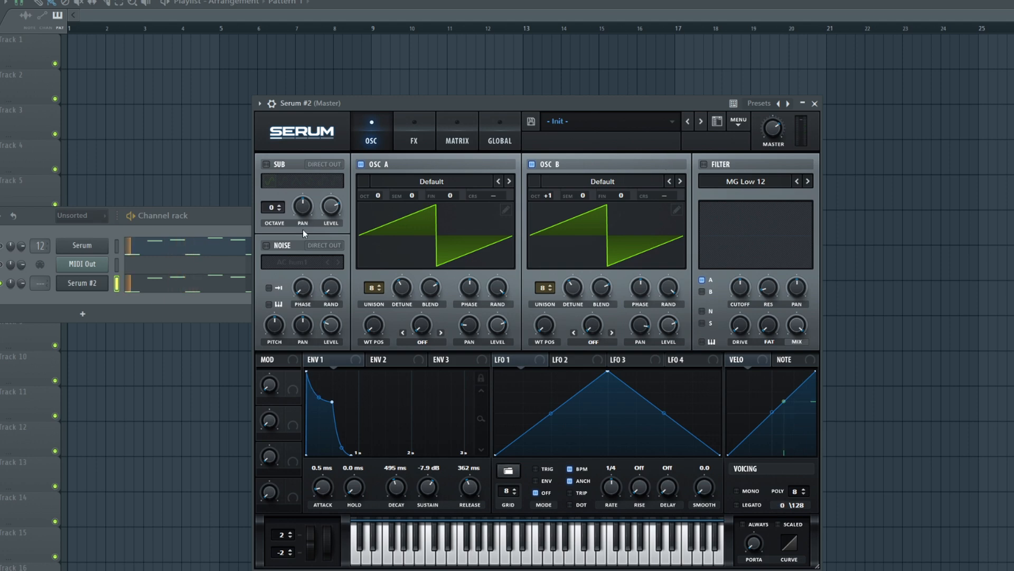
# - Enable the BrightWhite noise and set envelope 1 to 343 ms decay, -8.5 dB sustain and 574 ms release
pyautogui.click(296, 262)
pyautogui.click(391, 328)
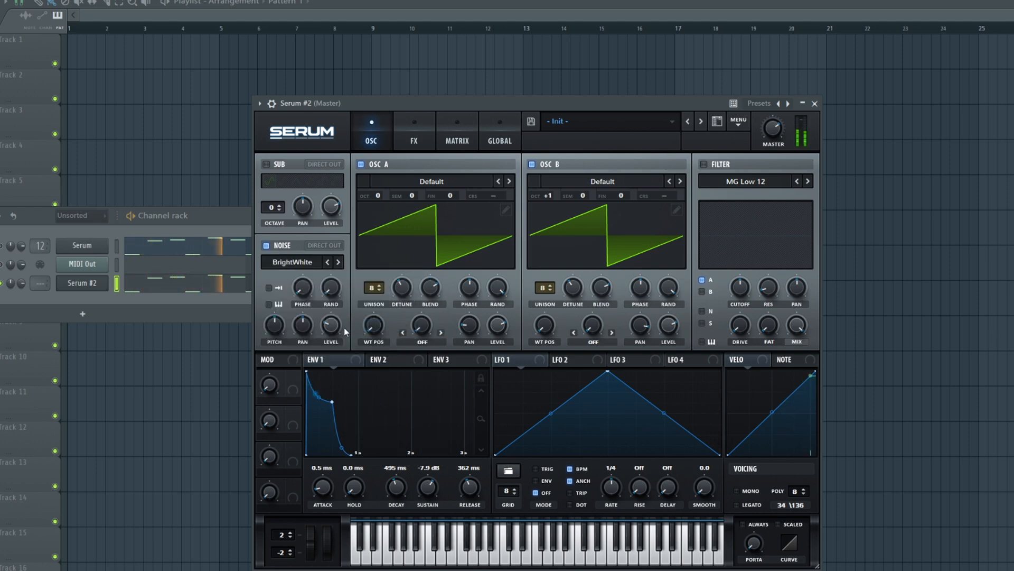
pyautogui.moveTo(397, 486); pyautogui.dragTo(470, 495)
pyautogui.moveTo(402, 489); pyautogui.dragTo(408, 496)
pyautogui.moveTo(467, 486); pyautogui.dragTo(470, 492)
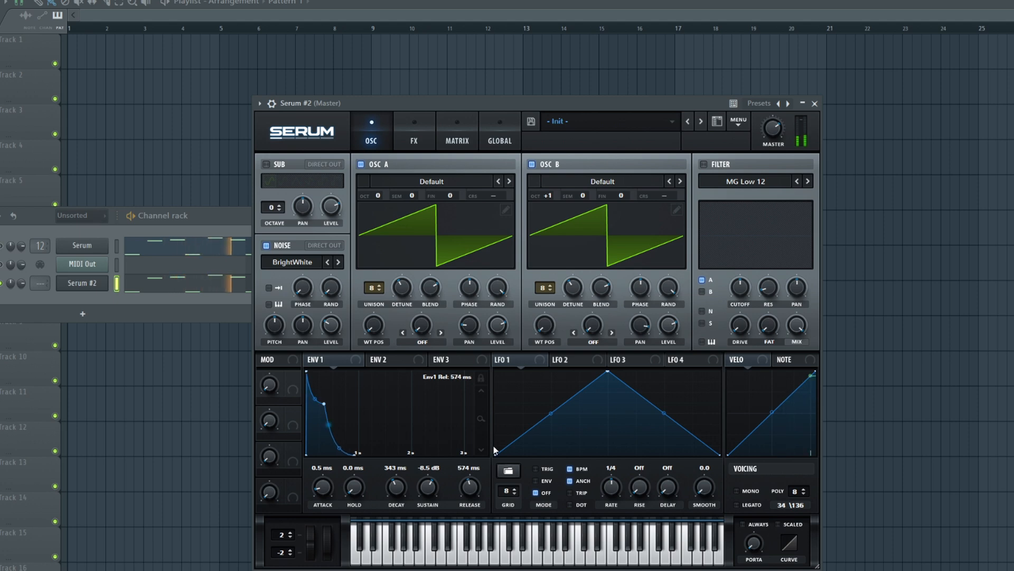
# - Enable the MG Low 12 filter for oscillators A, B and noise, and modulate its cutoff with envelope 1
pyautogui.click(720, 166)
pyautogui.click(702, 291)
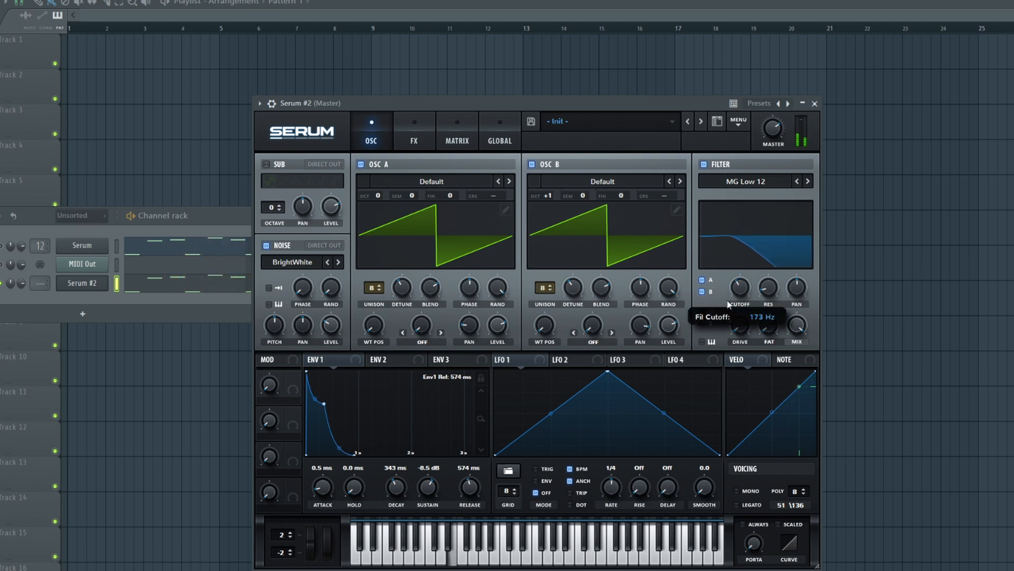
pyautogui.click(702, 311)
pyautogui.moveTo(362, 359); pyautogui.dragTo(733, 292)
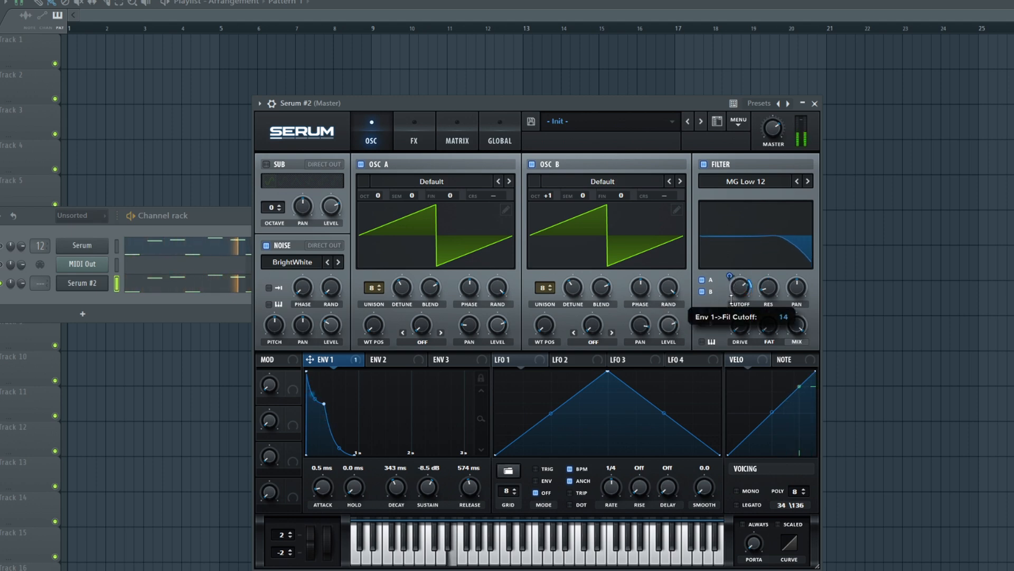
# - Try the Basic Shapes wavetable in oscillator A at a different wavetable position
pyautogui.click(430, 185)
pyautogui.click(471, 250)
pyautogui.moveTo(373, 338); pyautogui.dragTo(399, 298)
# - Load the analog Basic Mini wavetable in oscillator A and keep its wavetable position at the lowest setting
pyautogui.click(431, 181)
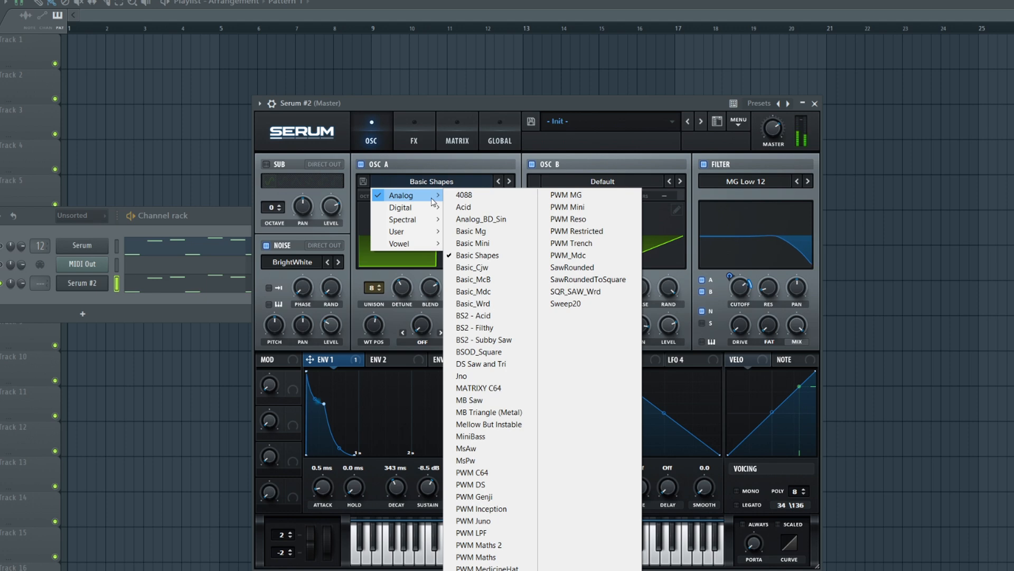
pyautogui.moveTo(407, 195)
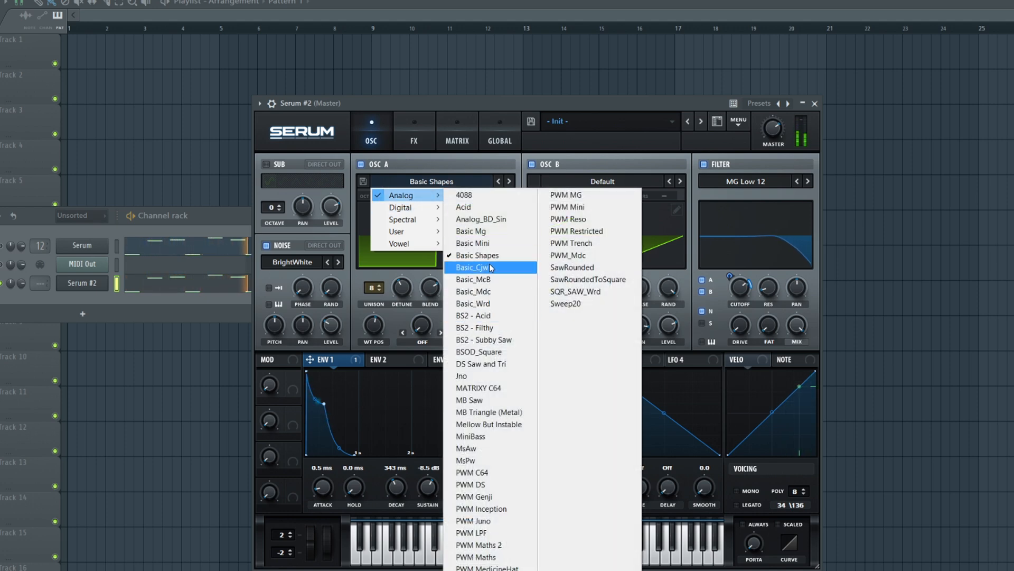
pyautogui.click(487, 243)
pyautogui.moveTo(374, 324); pyautogui.dragTo(373, 346)
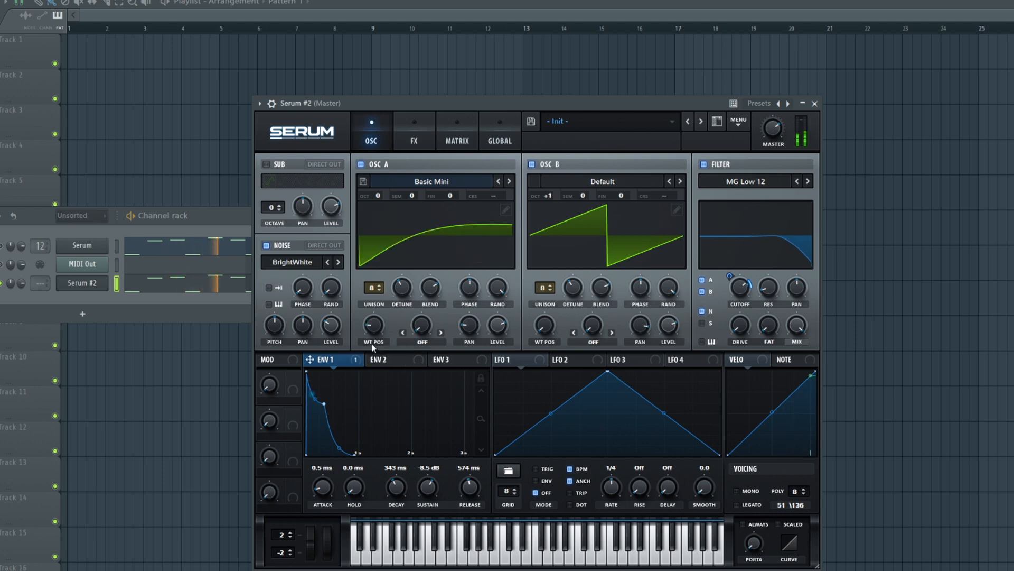
# - Try the Basic Mini wavetable in oscillator B, sweeping its wavetable position and resetting it
pyautogui.click(585, 182)
pyautogui.click(650, 243)
pyautogui.moveTo(551, 330); pyautogui.dragTo(573, 242)
pyautogui.doubleClick(540, 318)
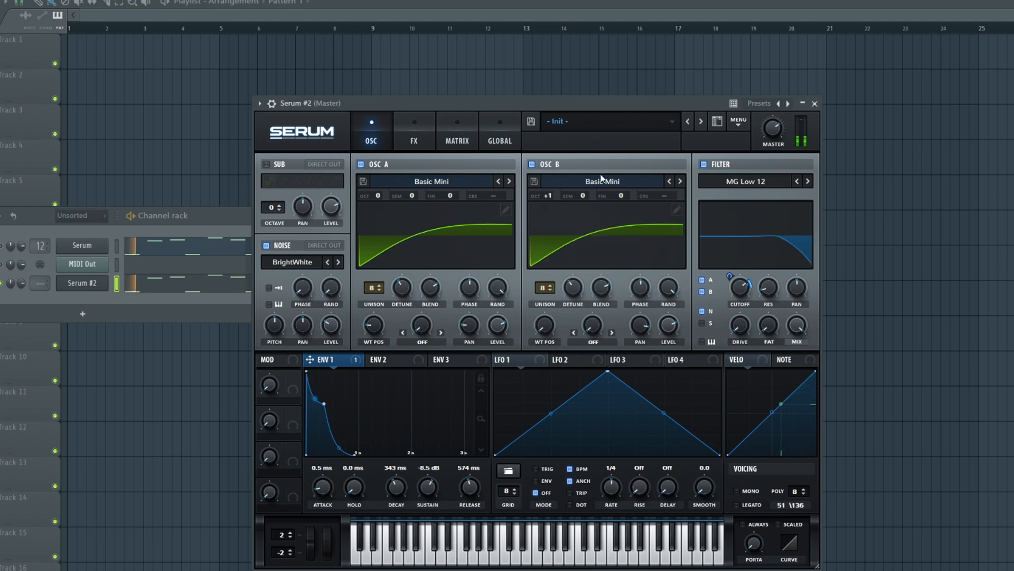
# - Load the analog MB Saw wavetable in oscillator B
pyautogui.click(602, 179)
pyautogui.moveTo(573, 195)
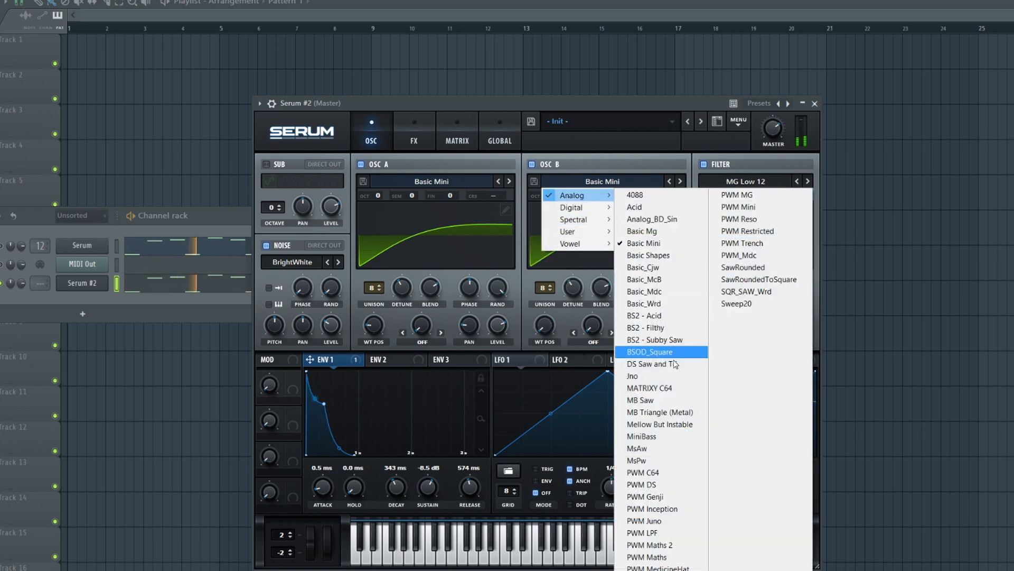
pyautogui.click(662, 400)
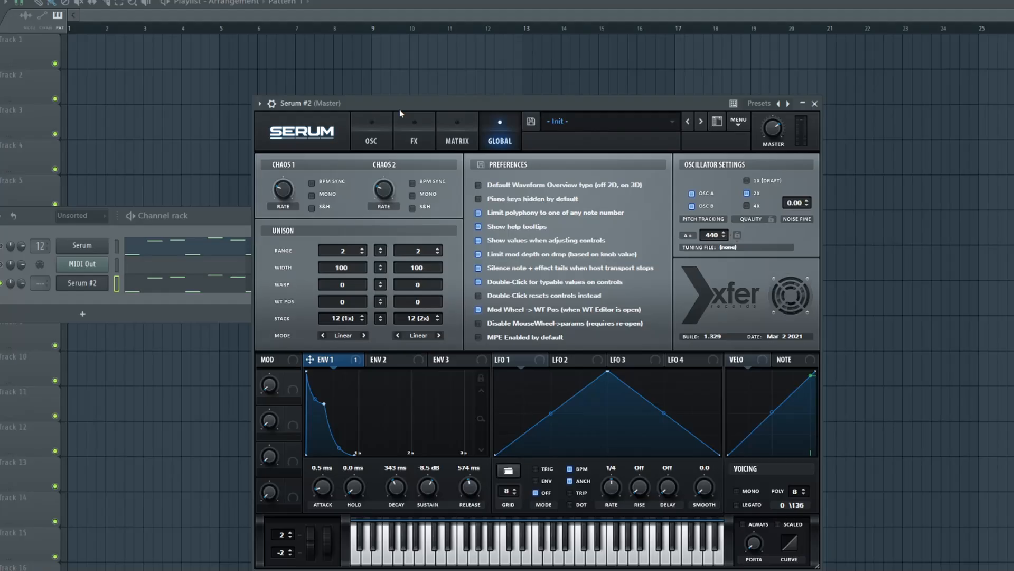
# - Set the unison width to 46 for oscillator A and 40 for oscillator B, and adjust the master volume during playback
pyautogui.moveTo(356, 262); pyautogui.dragTo(355, 278)
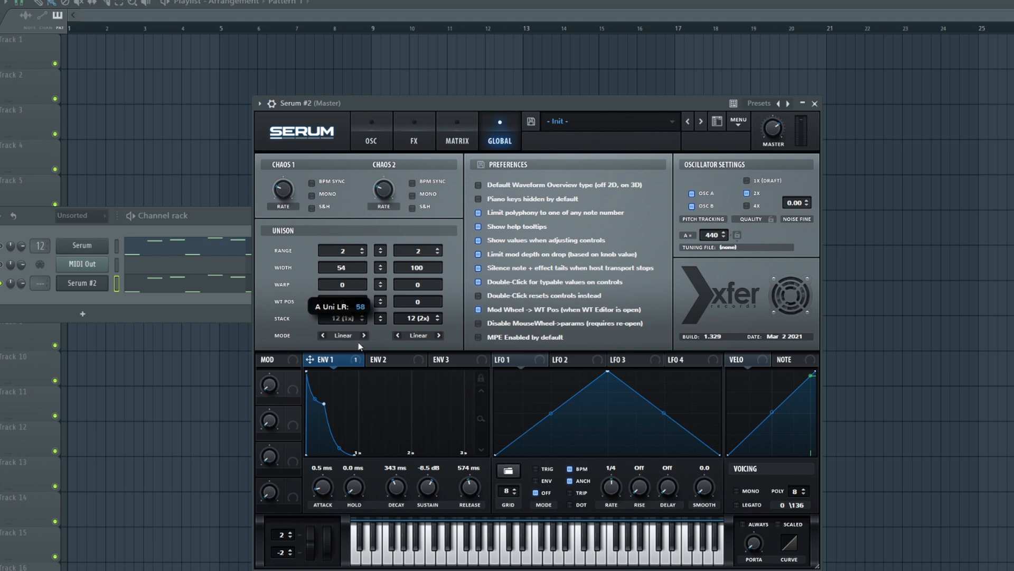
pyautogui.press('space')
pyautogui.moveTo(775, 127)
pyautogui.moveTo(775, 128); pyautogui.dragTo(778, 116)
pyautogui.press('space')
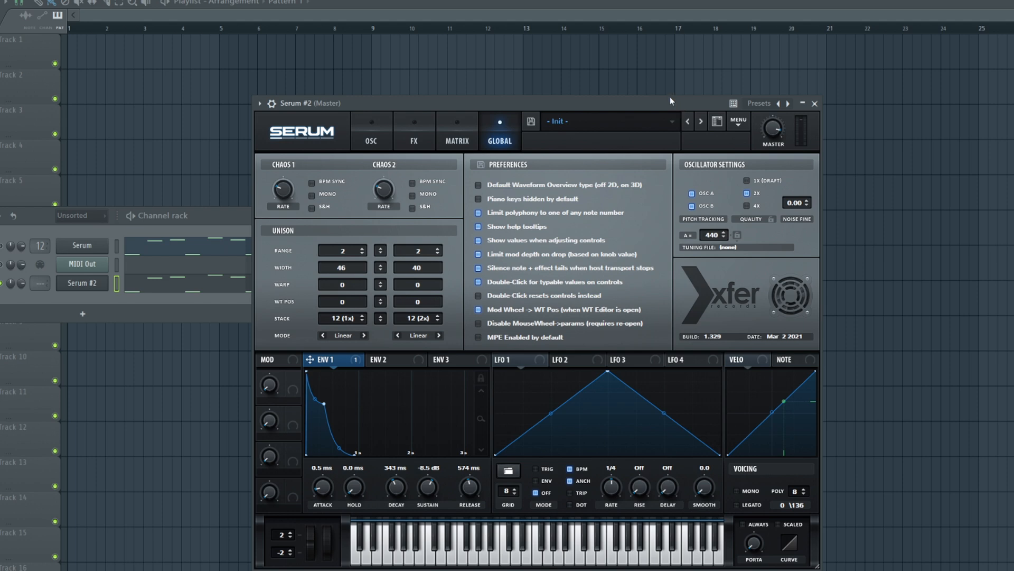
pyautogui.moveTo(773, 138)
# - Set oscillator A's warp mode to FM (Noise)
pyautogui.click(380, 124)
pyautogui.moveTo(405, 104); pyautogui.dragTo(372, 99)
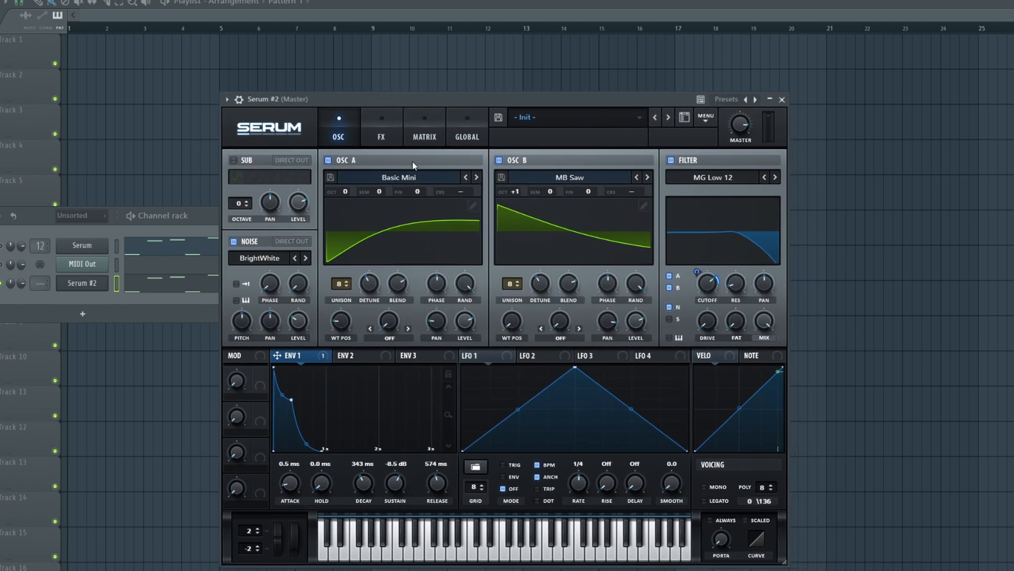
pyautogui.click(403, 334)
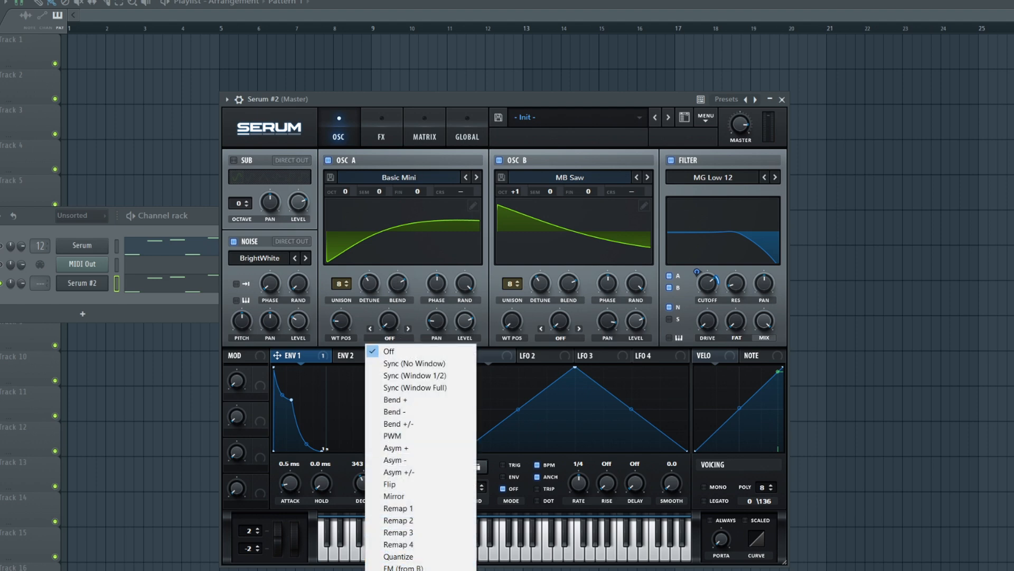
pyautogui.click(403, 570)
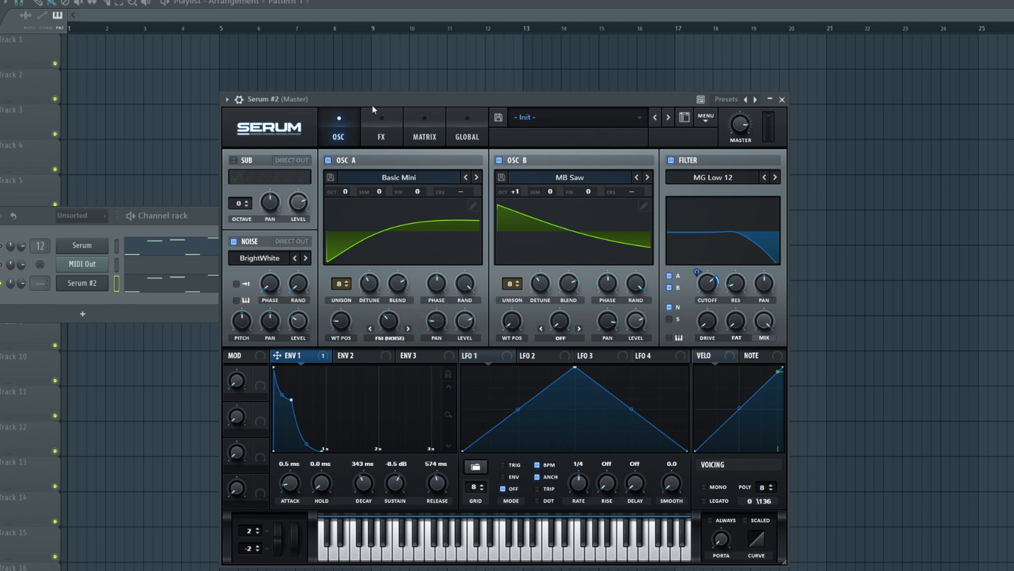
# - Try noise FM amounts of 71% and 42% on oscillator A during playback, switching off oscillator B to hear it alone
pyautogui.moveTo(392, 319)
pyautogui.mouseDown()
pyautogui.moveTo(398, 300)
pyautogui.moveTo(372, 321)
pyautogui.mouseUp()
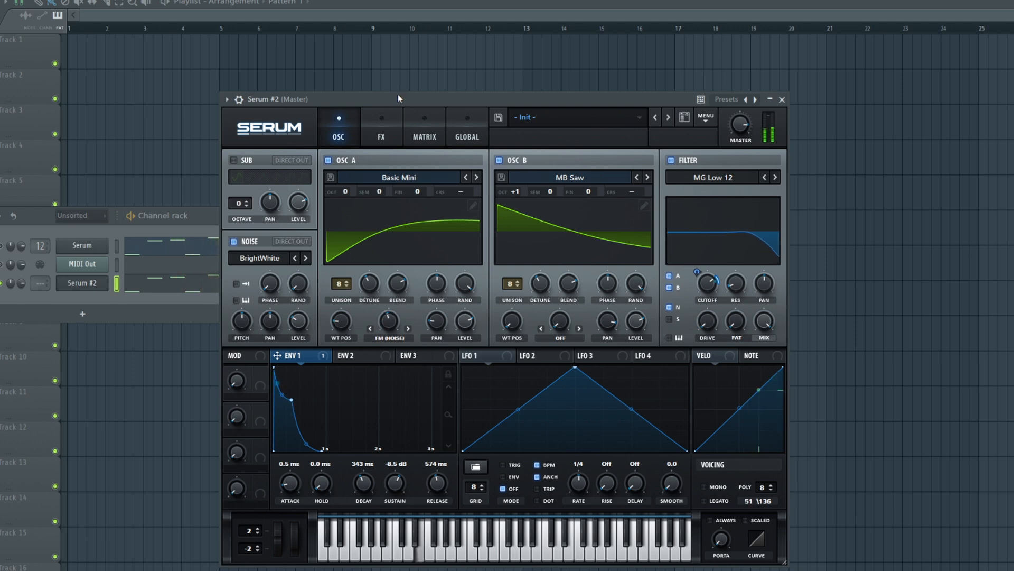
pyautogui.moveTo(397, 100); pyautogui.dragTo(396, 98)
pyautogui.moveTo(392, 319); pyautogui.dragTo(399, 291)
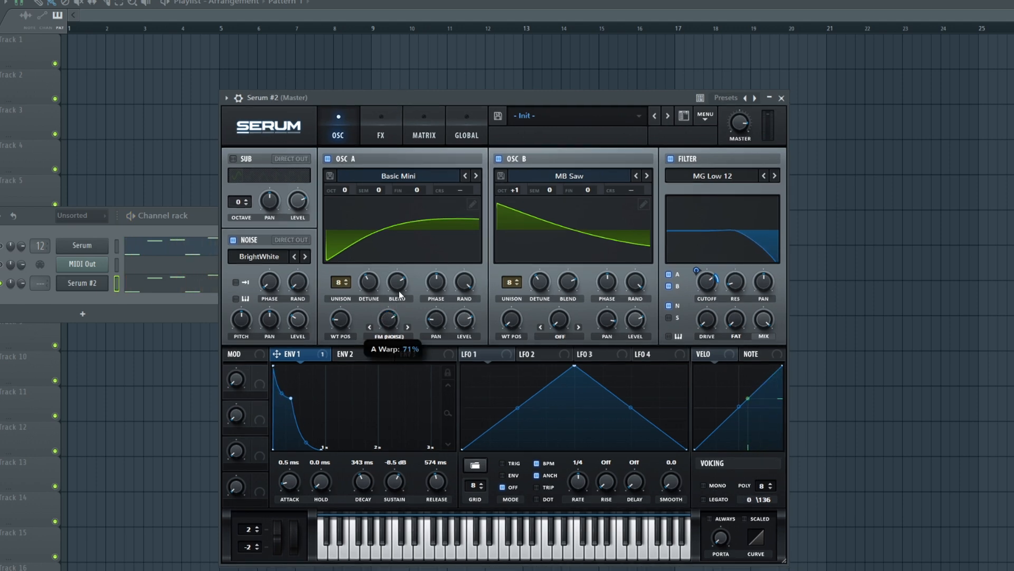
pyautogui.click(498, 159)
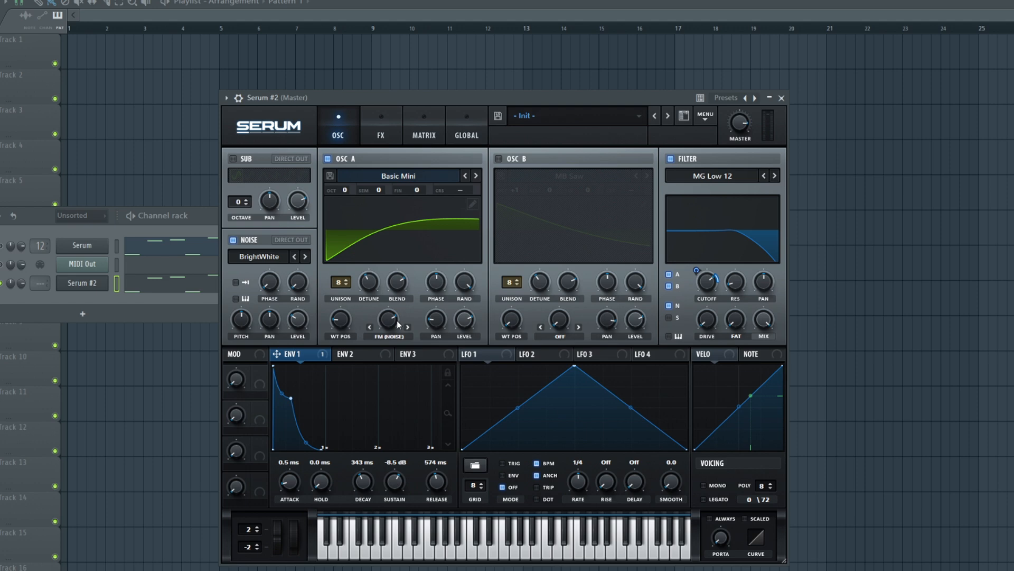
pyautogui.moveTo(396, 325)
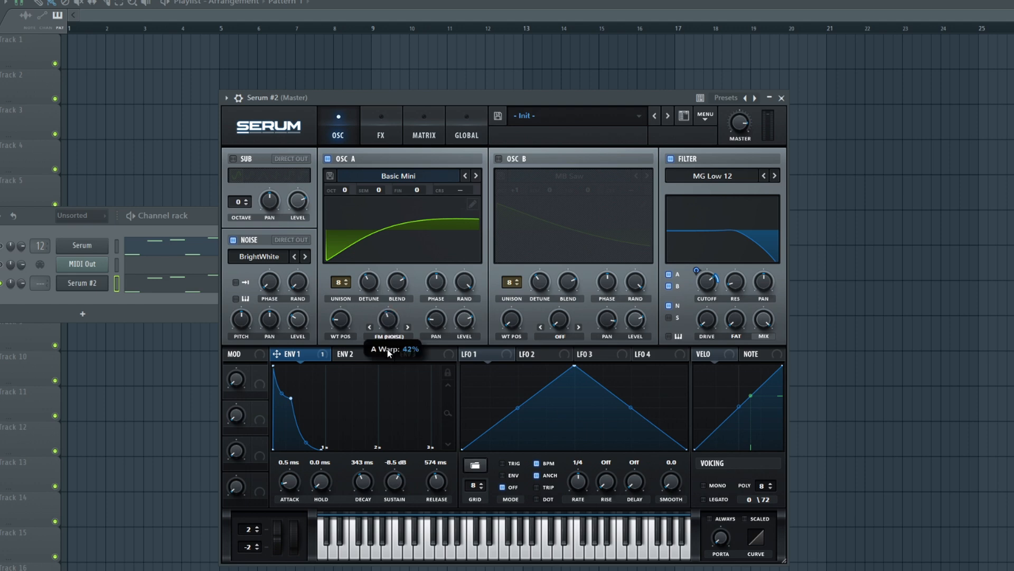
pyautogui.moveTo(407, 100); pyautogui.dragTo(410, 105)
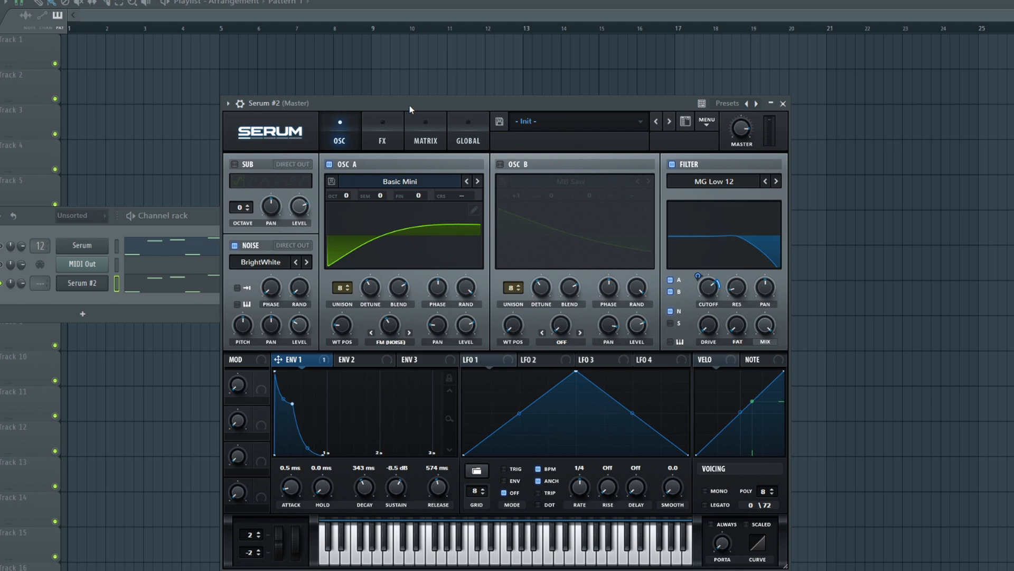
pyautogui.moveTo(410, 105); pyautogui.dragTo(439, 106)
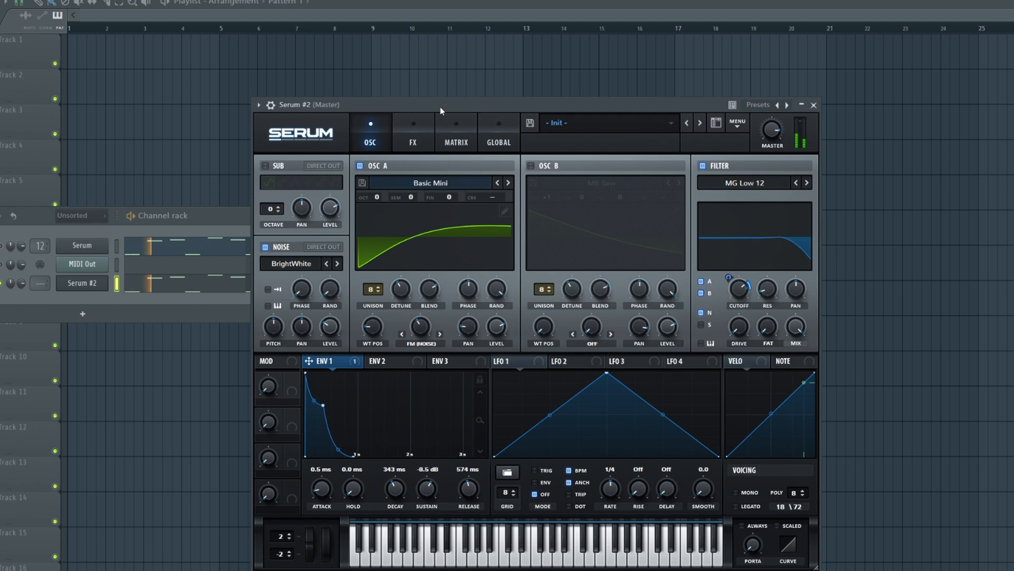
# - Reset oscillator A's noise FM amount and switch oscillator B back on
pyautogui.rightClick(461, 309)
pyautogui.click(494, 371)
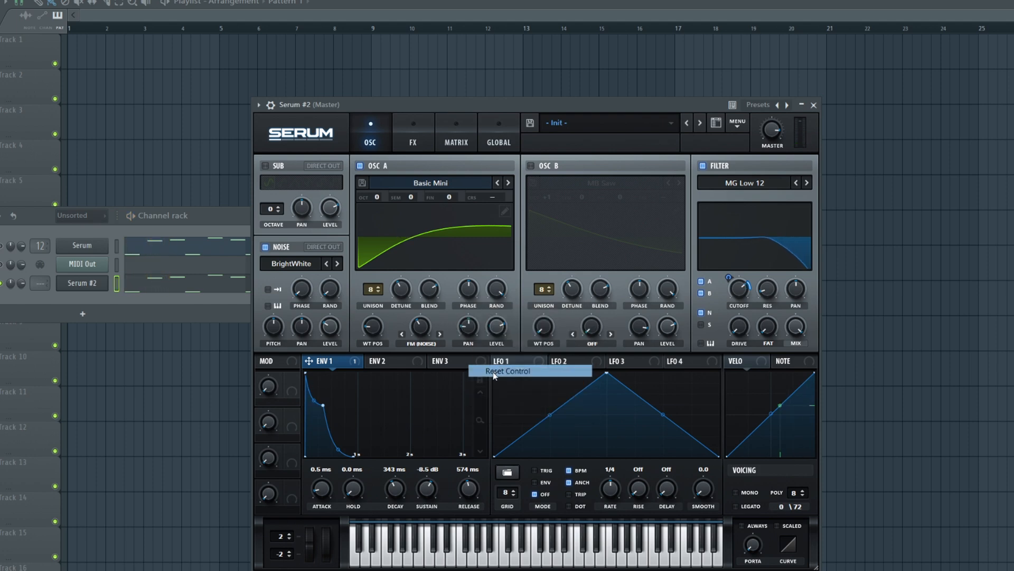
pyautogui.moveTo(428, 330)
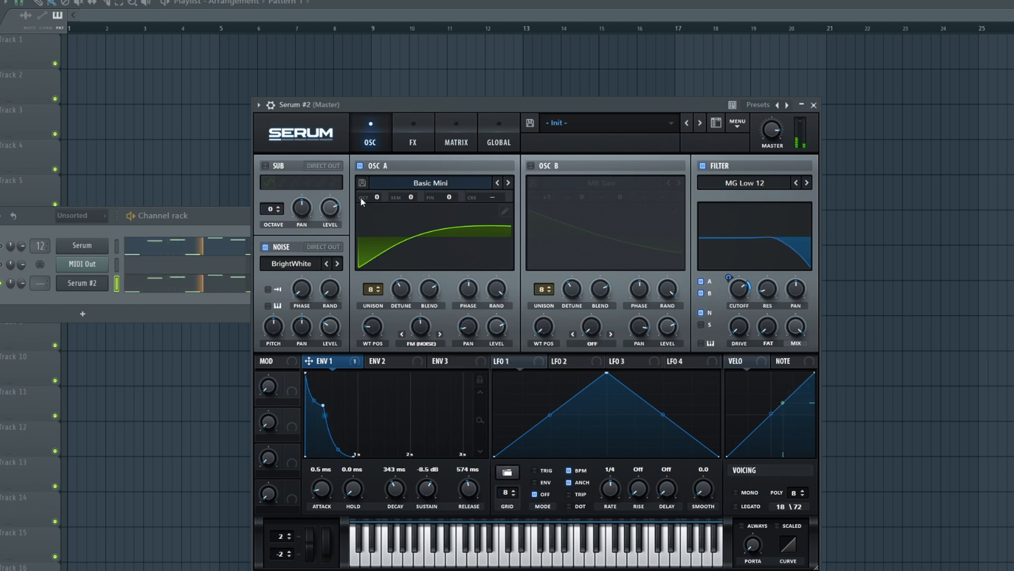
pyautogui.click(531, 166)
pyautogui.moveTo(528, 105); pyautogui.dragTo(441, 88)
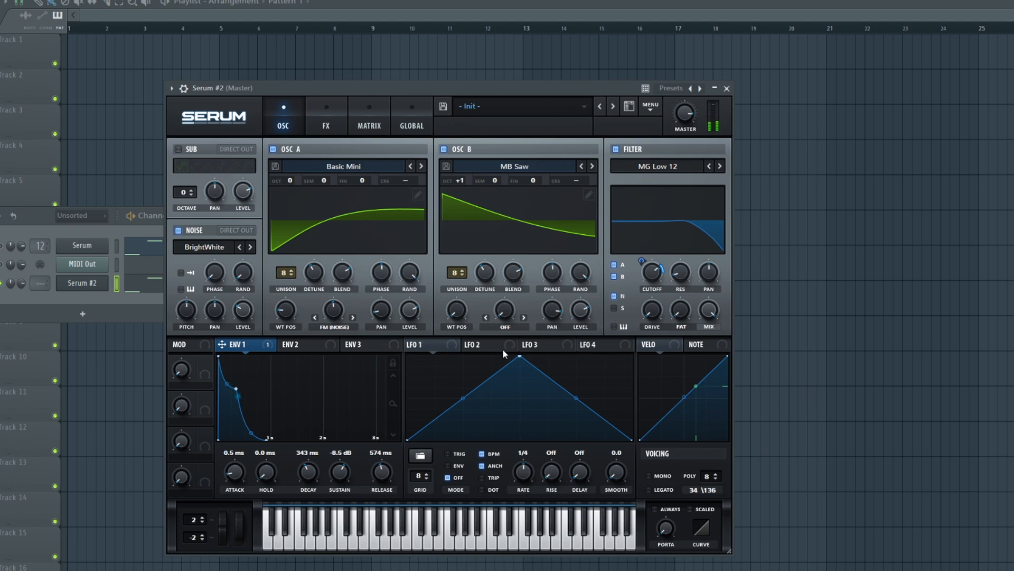
# - Set oscillator B's warp mode to FM (Noise) and adjust its amount during playback
pyautogui.click(505, 328)
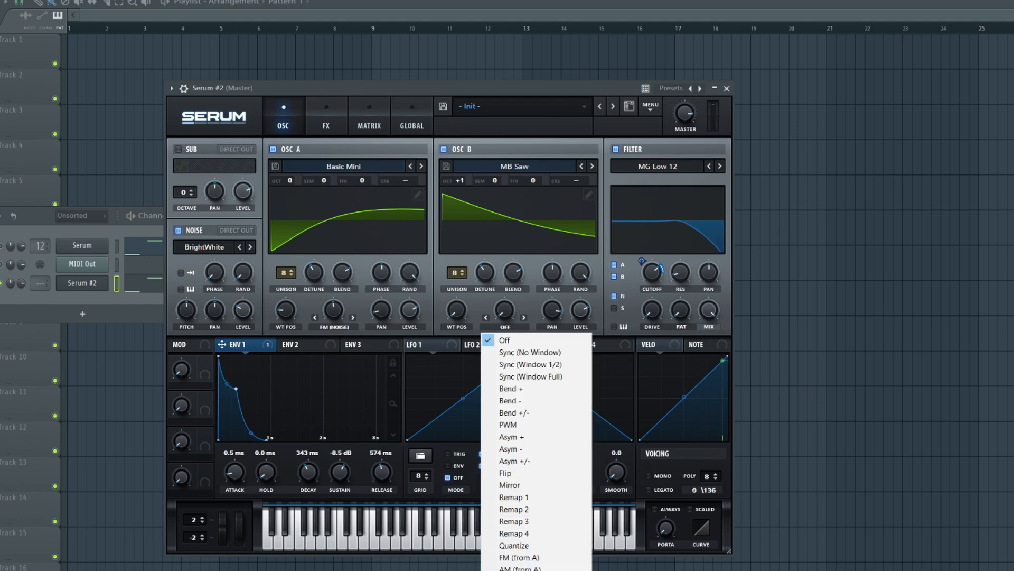
pyautogui.click(523, 568)
pyautogui.moveTo(504, 310); pyautogui.dragTo(507, 264)
pyautogui.press('space')
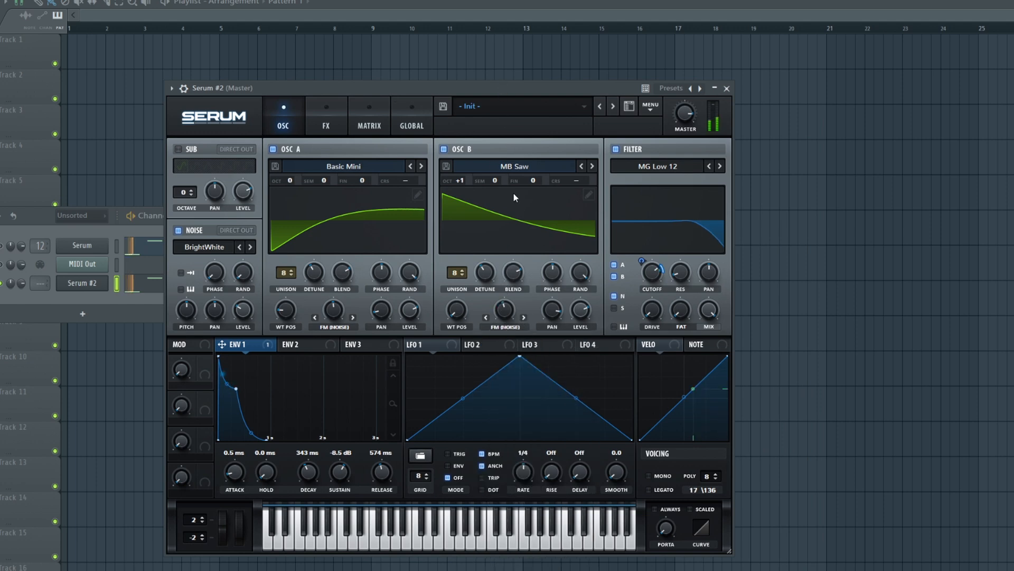
pyautogui.moveTo(509, 316)
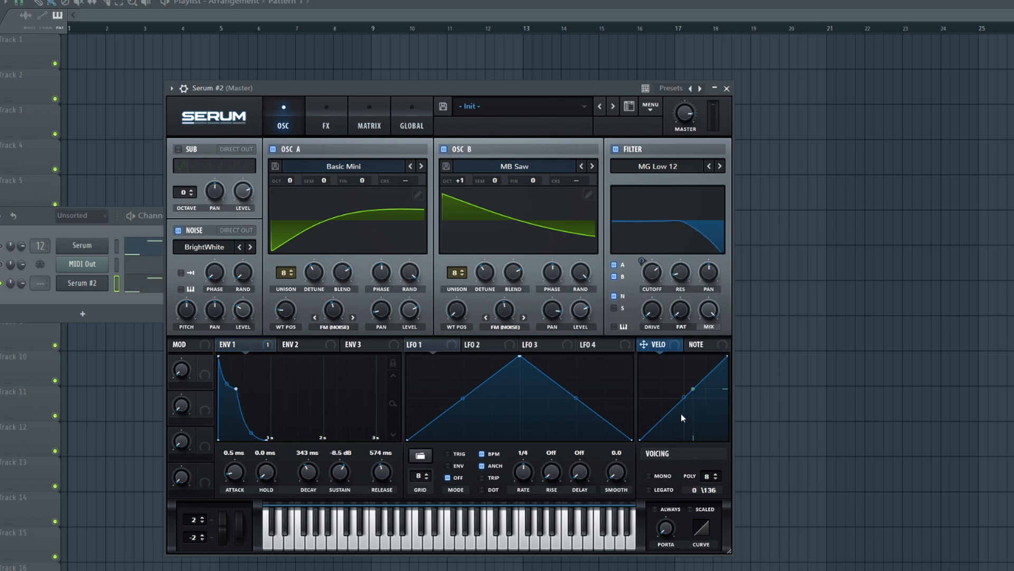
# - Assign note velocity to the filter cutoff and bend the velocity curve downward
pyautogui.moveTo(680, 399); pyautogui.dragTo(681, 426)
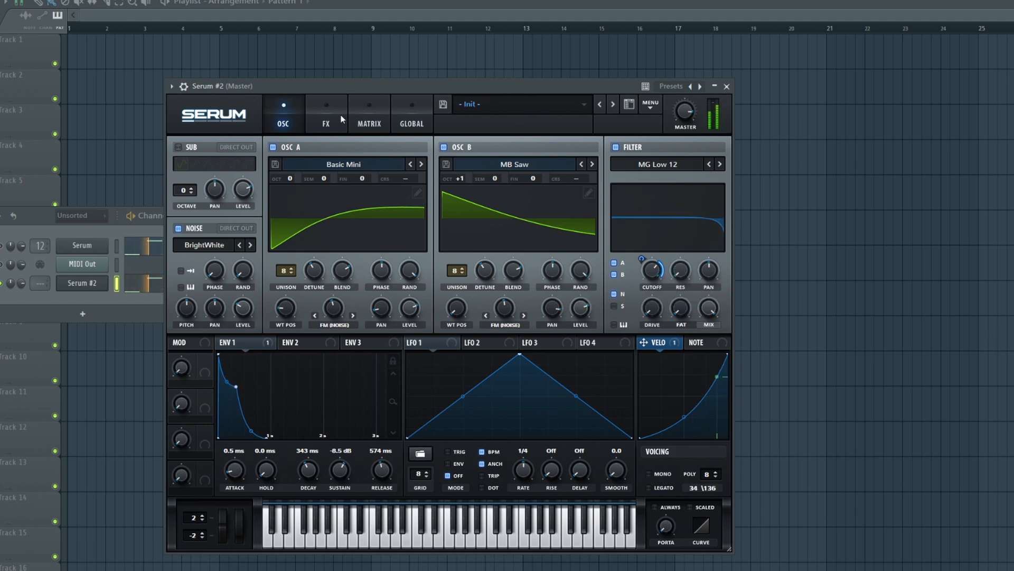
# - Set envelope 1 to a 94 ms attack, 193 ms decay and 546 ms release
pyautogui.moveTo(248, 458); pyautogui.dragTo(248, 452)
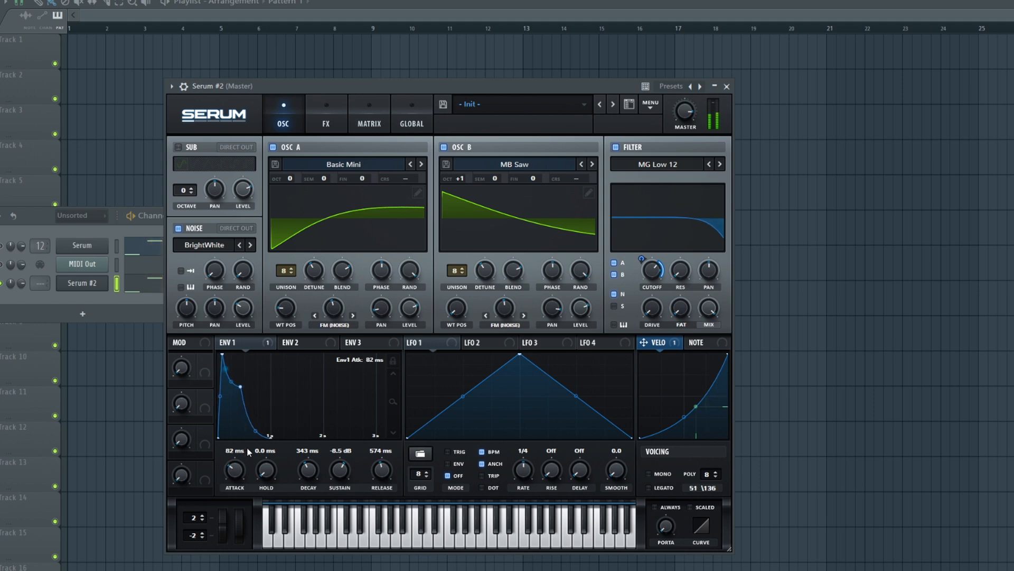
pyautogui.moveTo(308, 469); pyautogui.dragTo(308, 474)
pyautogui.moveTo(389, 477); pyautogui.dragTo(390, 477)
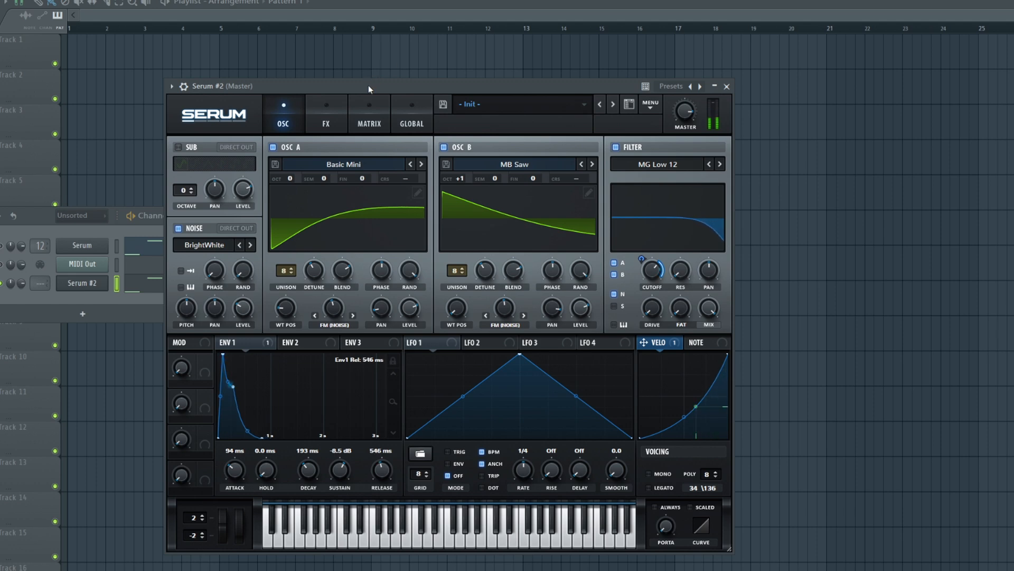
# - Add a chorus effect with its low-pass filter at 2509 Hz and a 21% mix
pyautogui.press('F9')
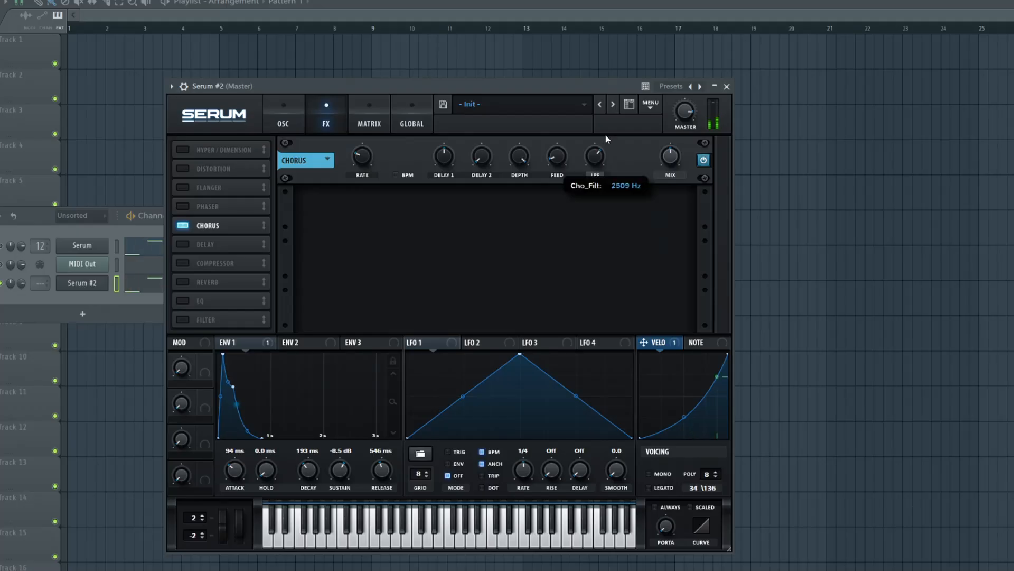
pyautogui.moveTo(670, 155); pyautogui.dragTo(669, 183)
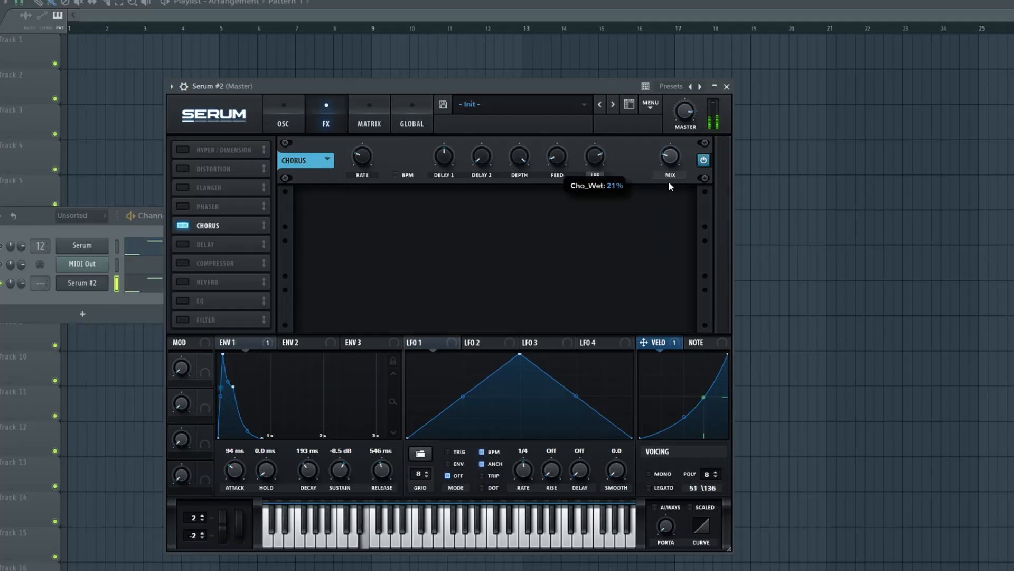
# - Try the flanger and switch it off again, and add a phaser with an adjusted rate and a reduced mix
pyautogui.click(183, 188)
pyautogui.click(182, 188)
pyautogui.click(183, 206)
pyautogui.moveTo(355, 164); pyautogui.dragTo(355, 151)
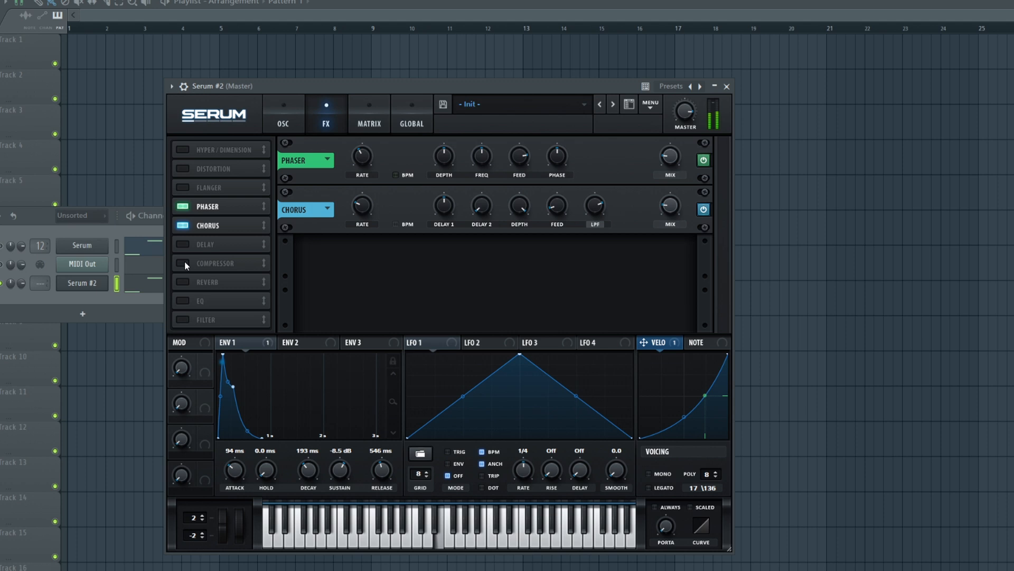
# - Route the Serum #2 channel to mixer track 12 with the echo and reverb, and play the pattern
pyautogui.press('F9')
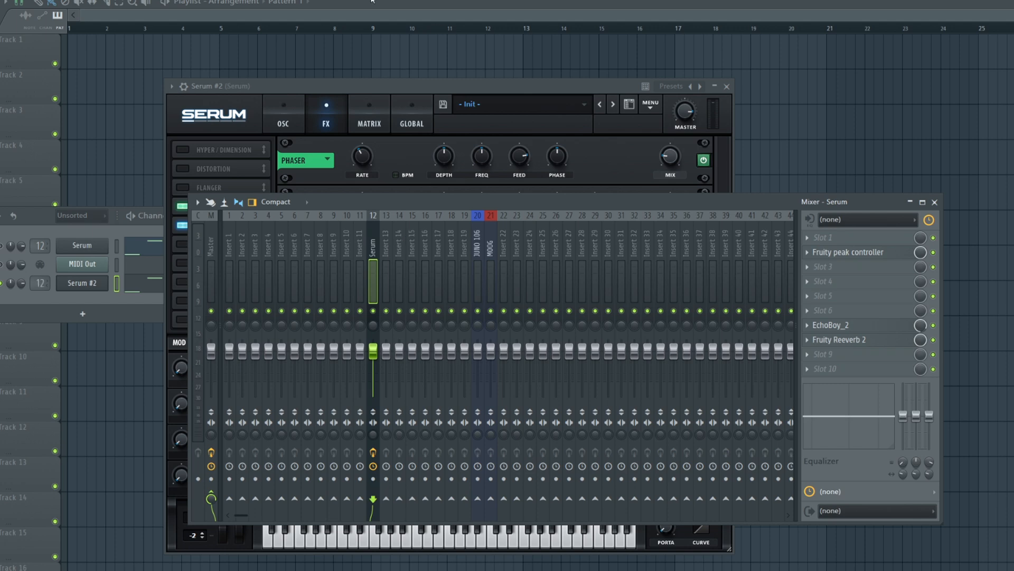
pyautogui.press('space')
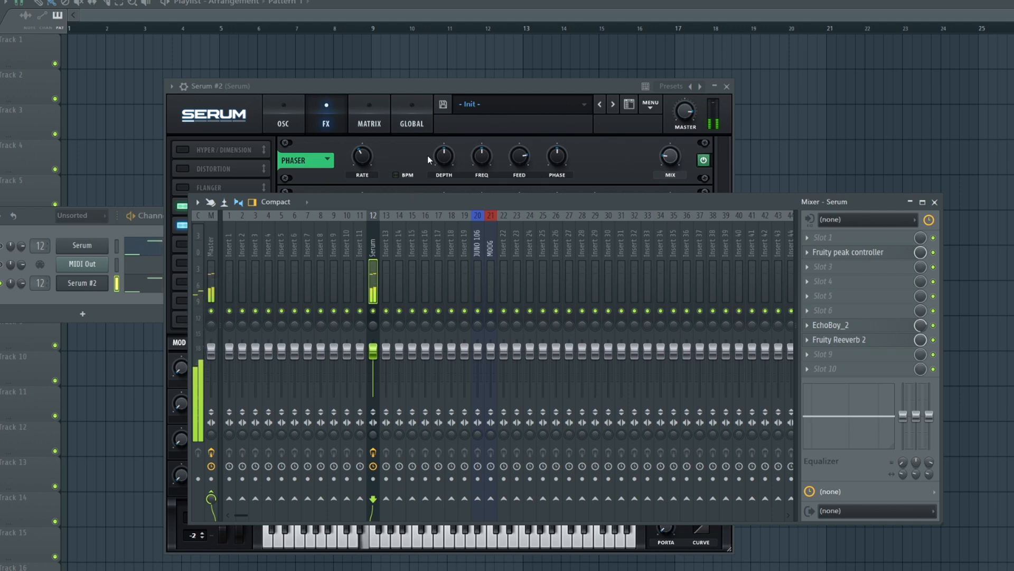
# - Open the Serum #2 notes in the piano roll and add a third Serum instance to the project
pyautogui.click(139, 304)
pyautogui.click(150, 286)
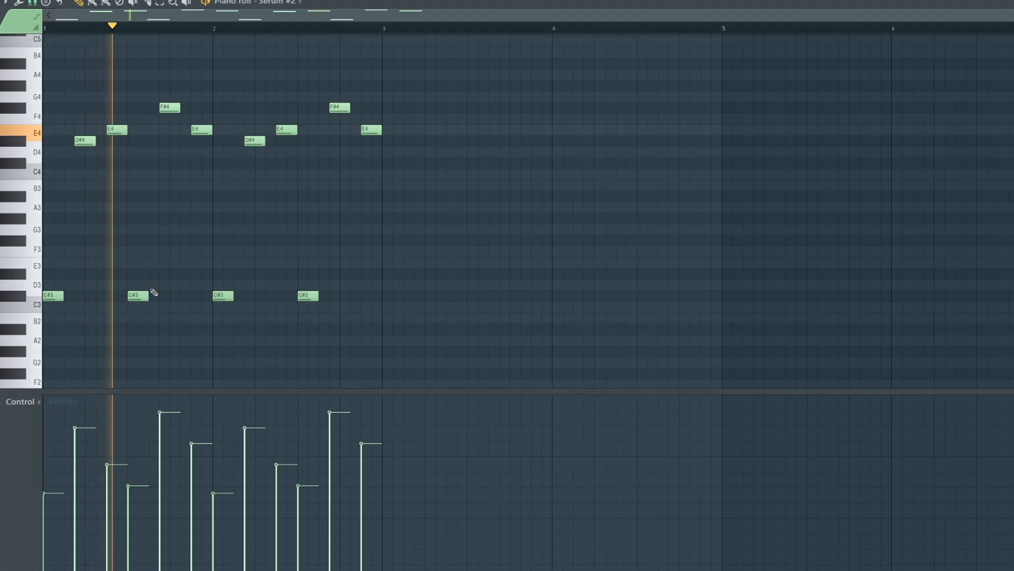
pyautogui.scroll(1, 237, 249)
pyautogui.click(356, 119)
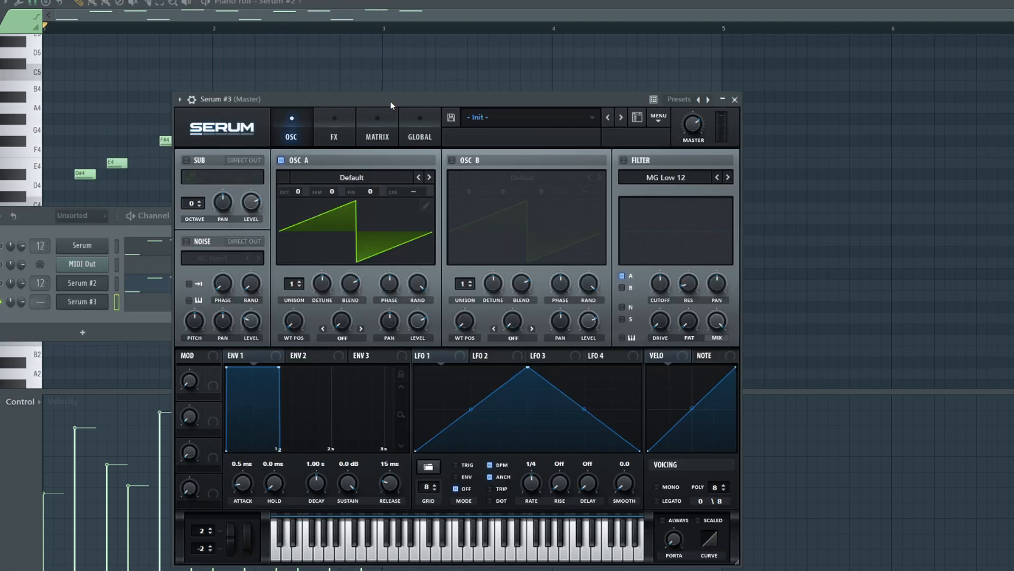